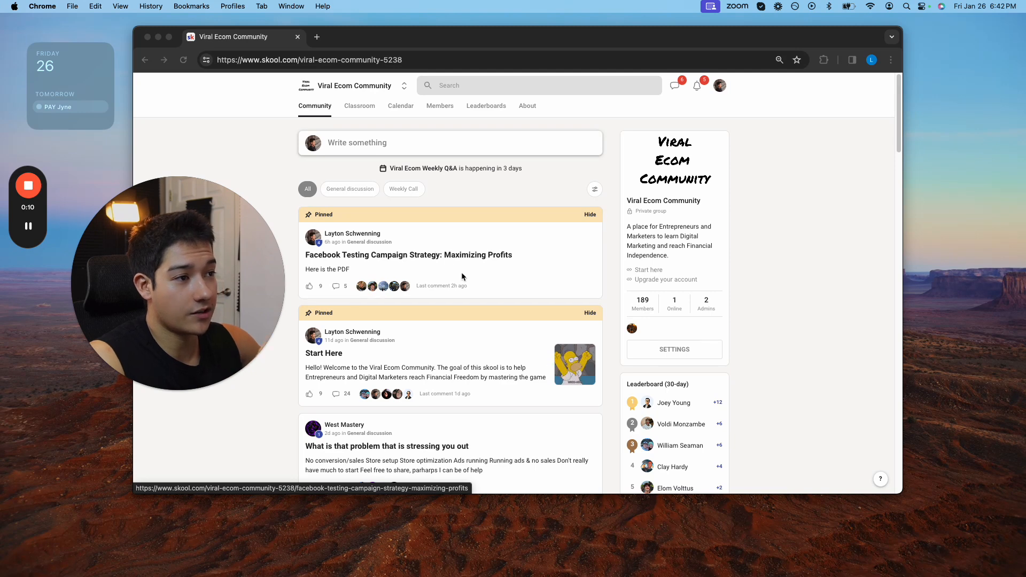
Close the Viral Ecom Community page and switch to Ads Manager in Waterfox.
{"action": "scroll", "coordinate": [462, 278], "scroll_direction": "down", "scroll_amount": 2}
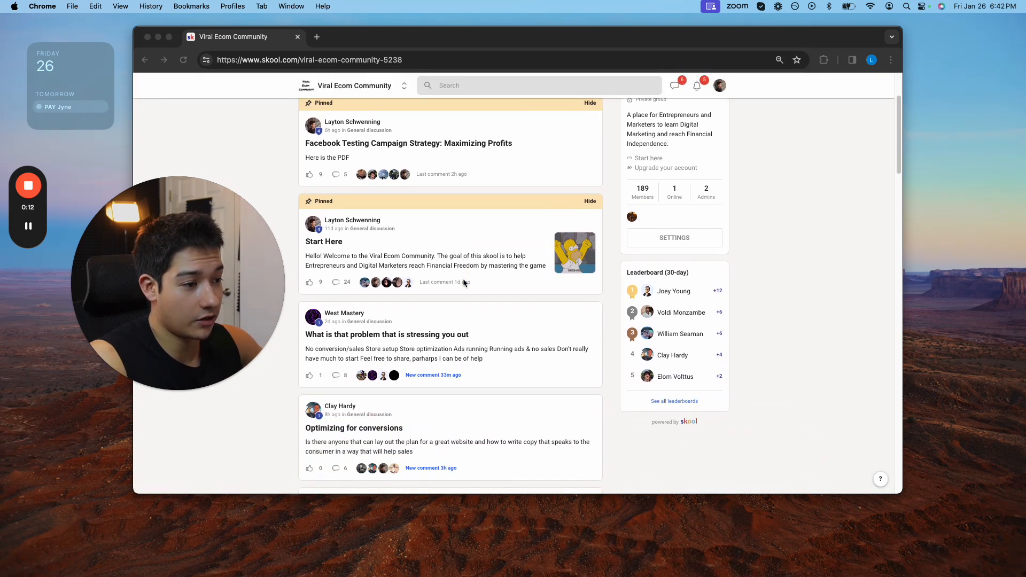
{"action": "scroll", "coordinate": [522, 212], "scroll_direction": "up", "scroll_amount": 3}
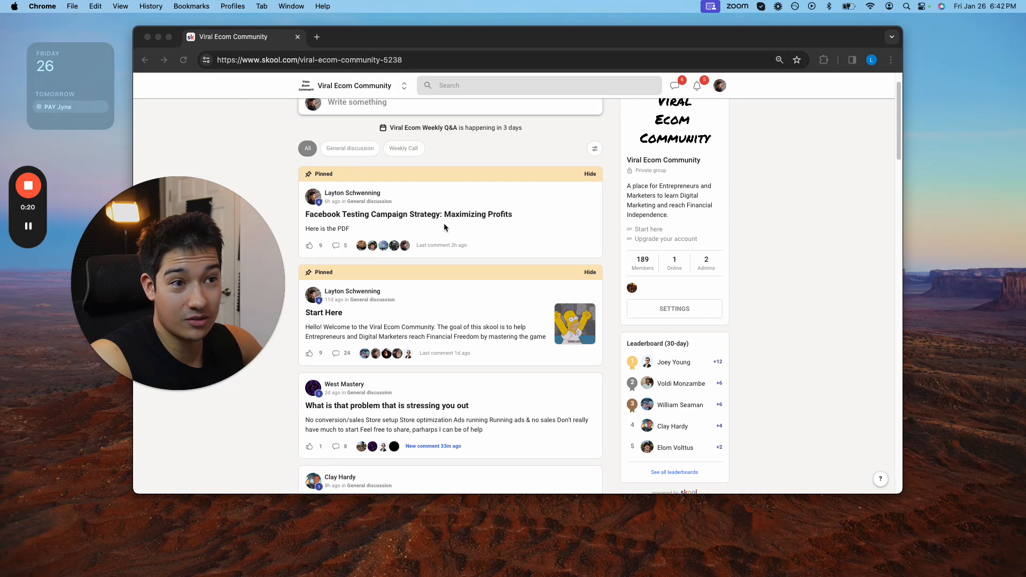
{"action": "left_click", "coordinate": [298, 37]}
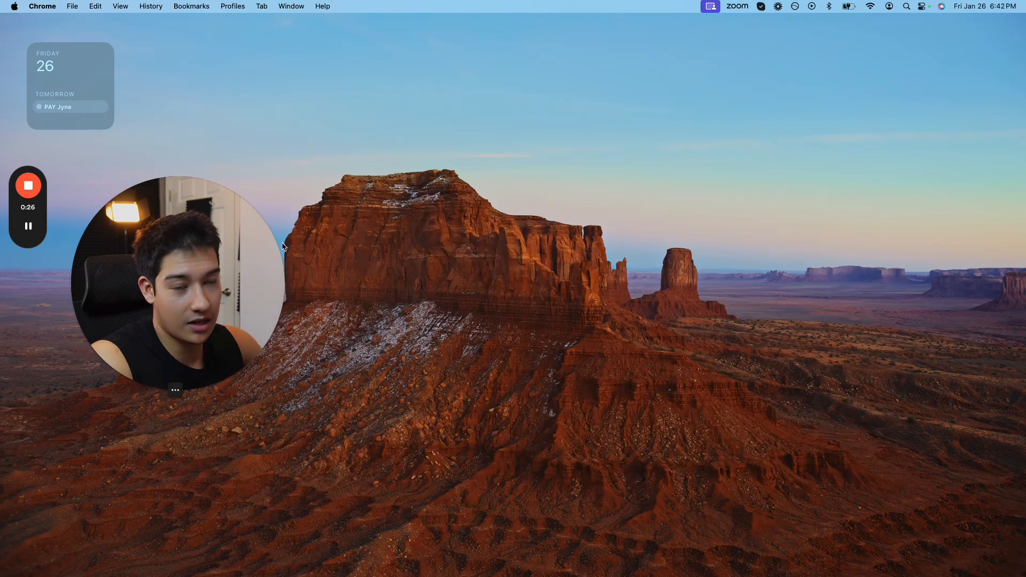
{"action": "mouse_move", "coordinate": [393, 567]}
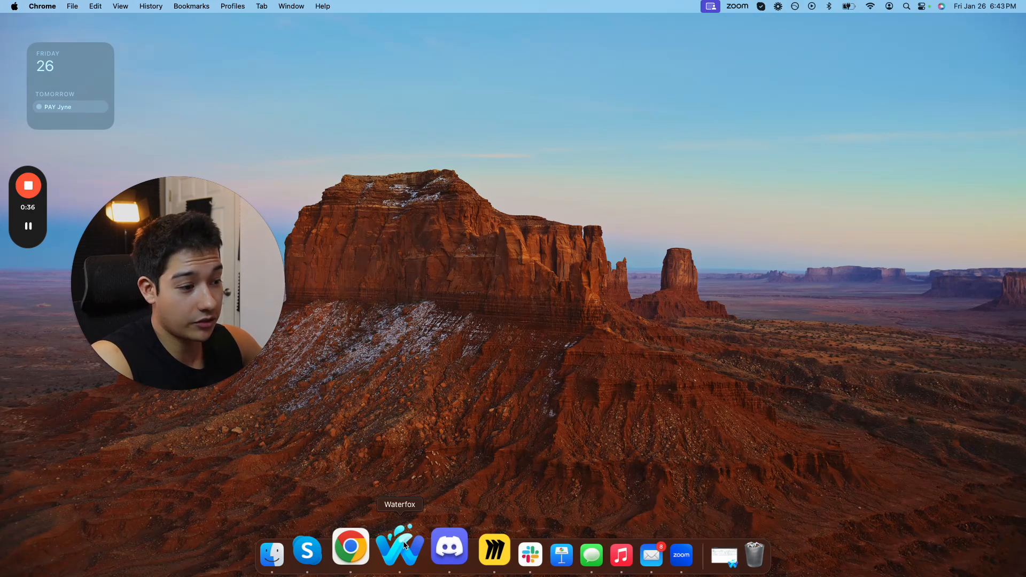
{"action": "left_click", "coordinate": [404, 545]}
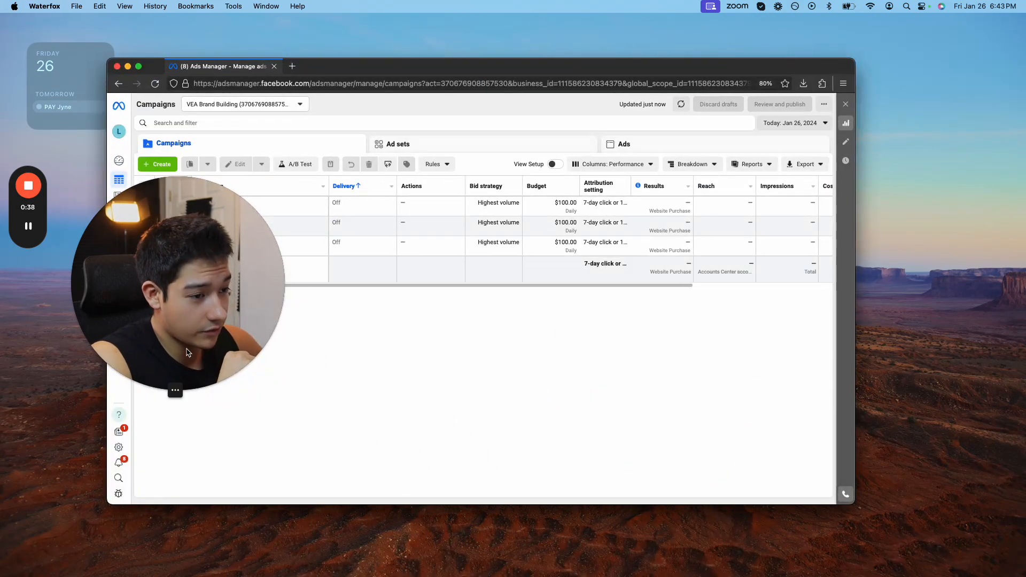
Expand the Ads Manager window to full screen.
{"action": "left_click", "coordinate": [163, 390]}
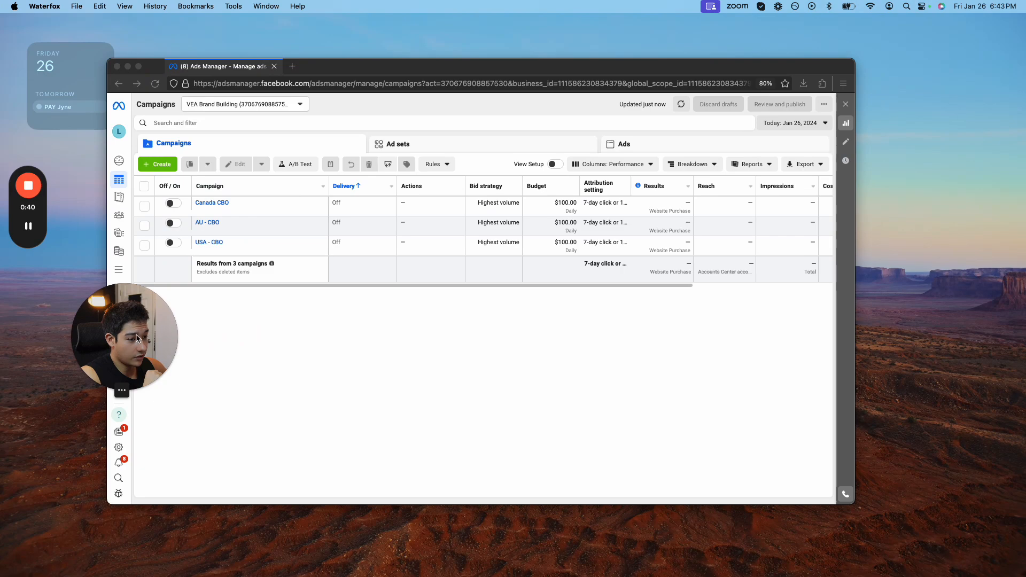
{"action": "left_click_drag", "start_coordinate": [137, 338], "coordinate": [346, 375]}
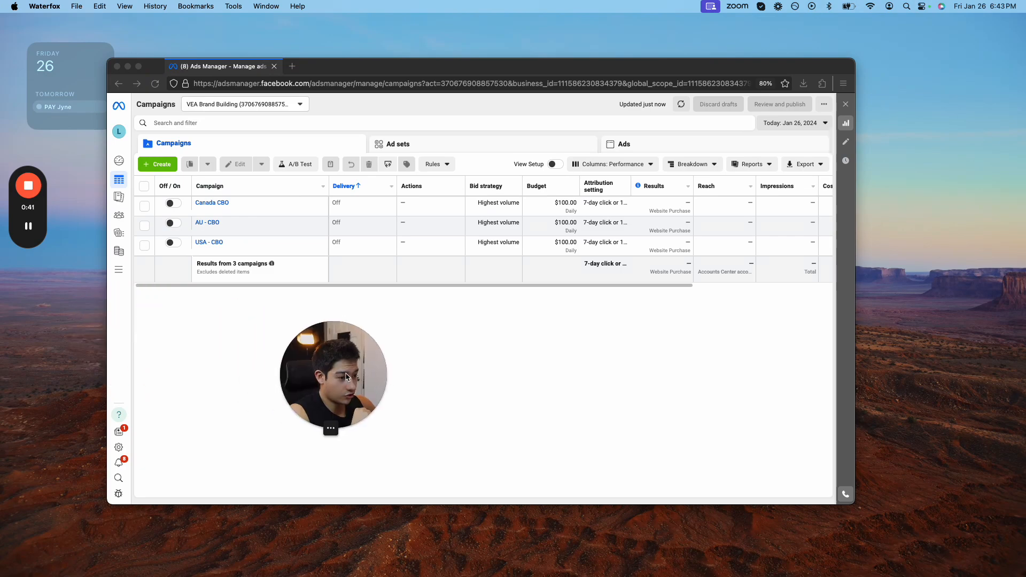
{"action": "left_click", "coordinate": [139, 66]}
{"action": "left_click_drag", "start_coordinate": [362, 380], "coordinate": [708, 365]}
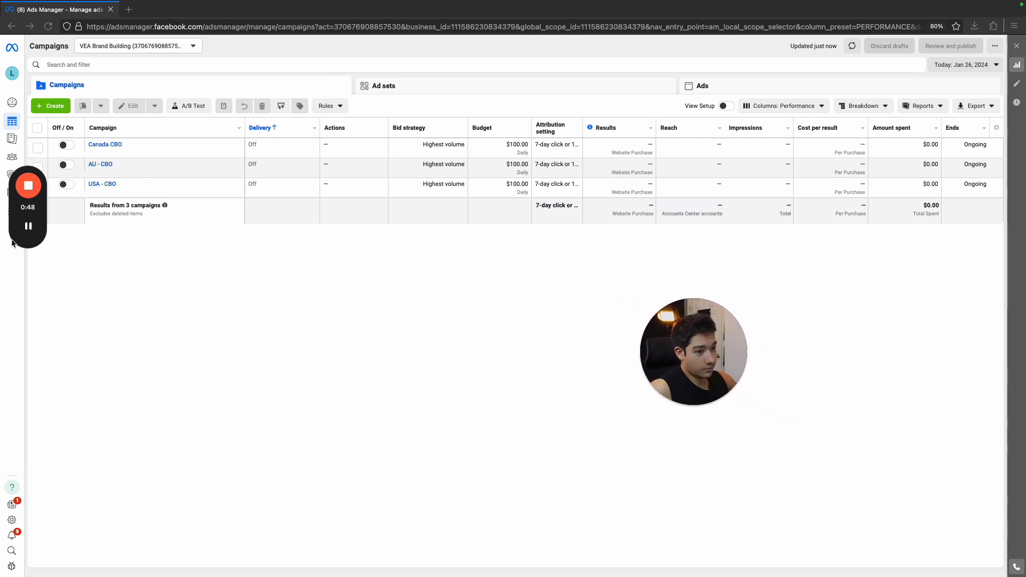
{"action": "left_click_drag", "start_coordinate": [28, 161], "coordinate": [27, 304]}
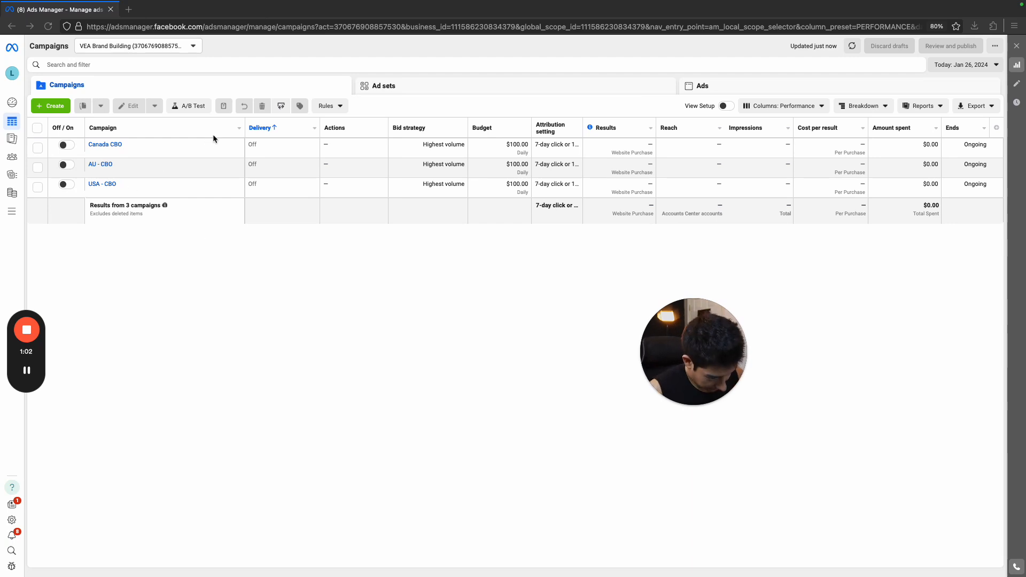
Start a new auction campaign with the Sales objective and name it "USA | CBO".
{"action": "left_click", "coordinate": [62, 109]}
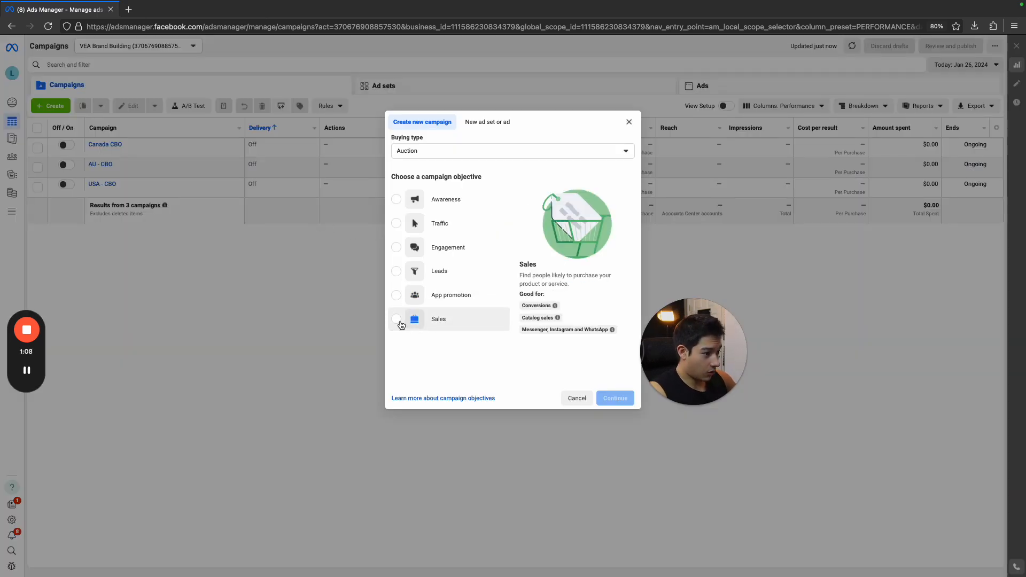
{"action": "left_click", "coordinate": [401, 324]}
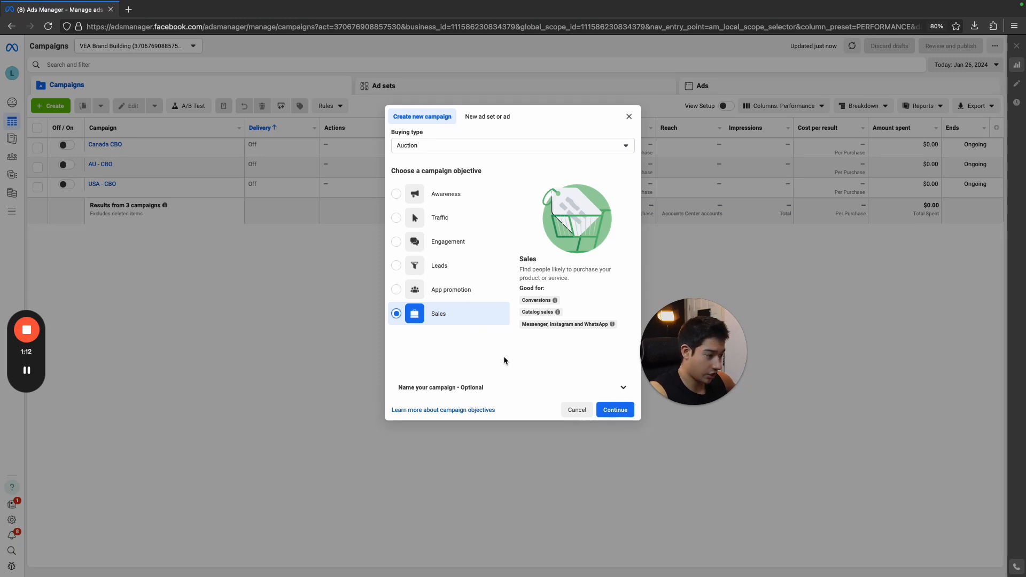
{"action": "left_click", "coordinate": [505, 388]}
{"action": "left_click", "coordinate": [505, 385]}
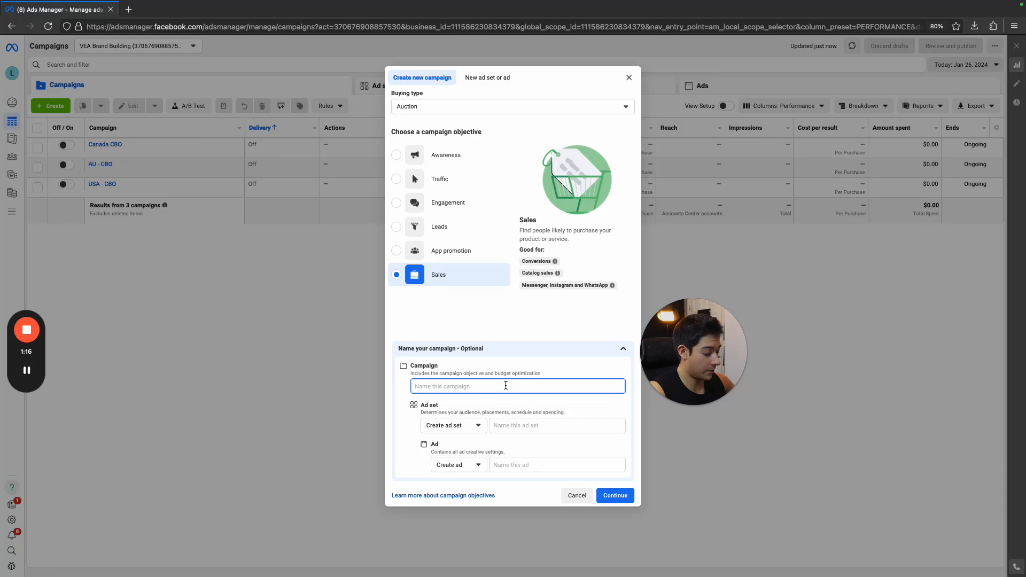
{"action": "type", "text": "USA"}
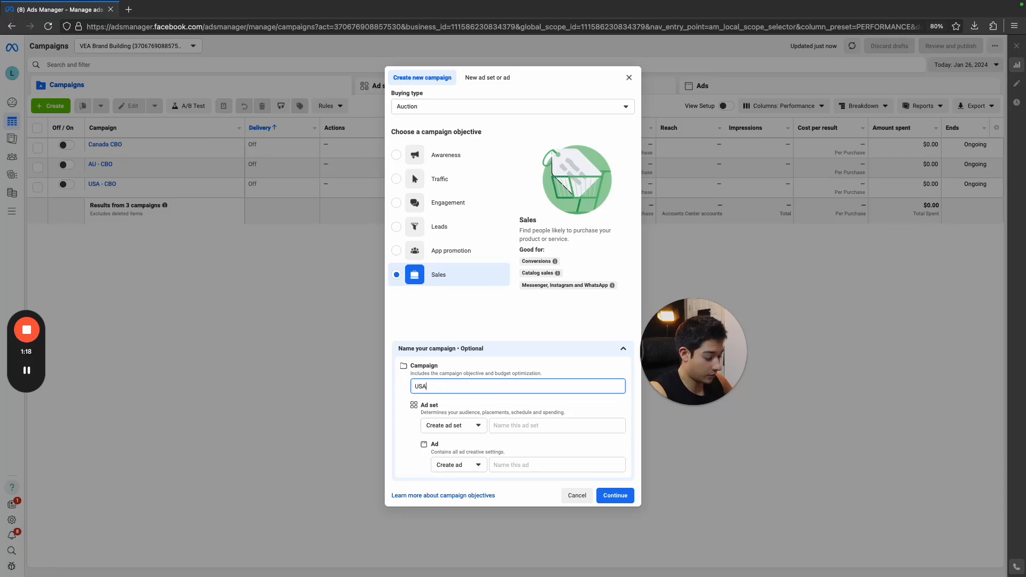
{"action": "type", "text": " | CBO"}
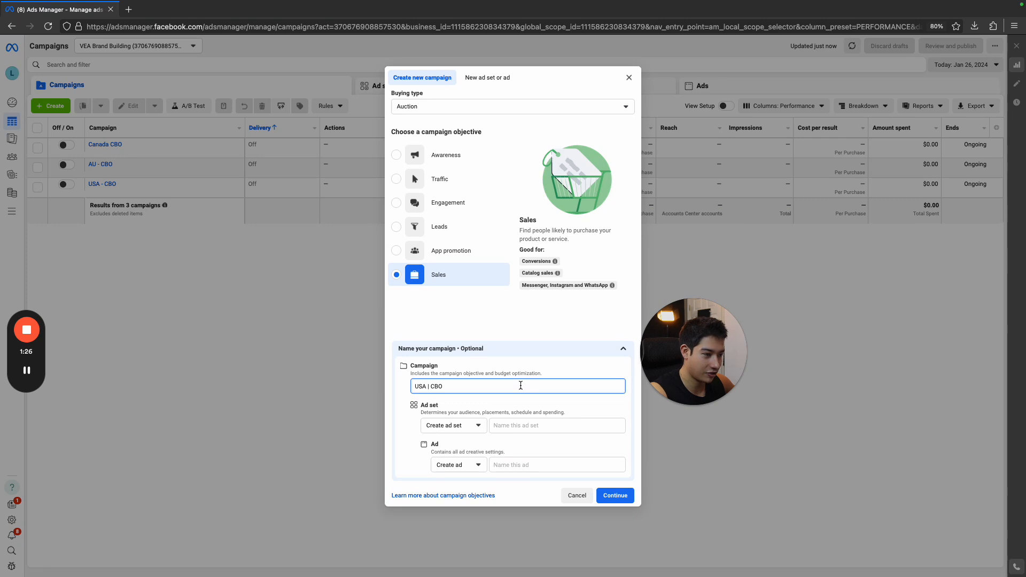
Name the new campaign's ad set "CT | USA | MF | 18+" and its ad "V1".
{"action": "left_click", "coordinate": [505, 424]}
{"action": "type", "text": "CT"}
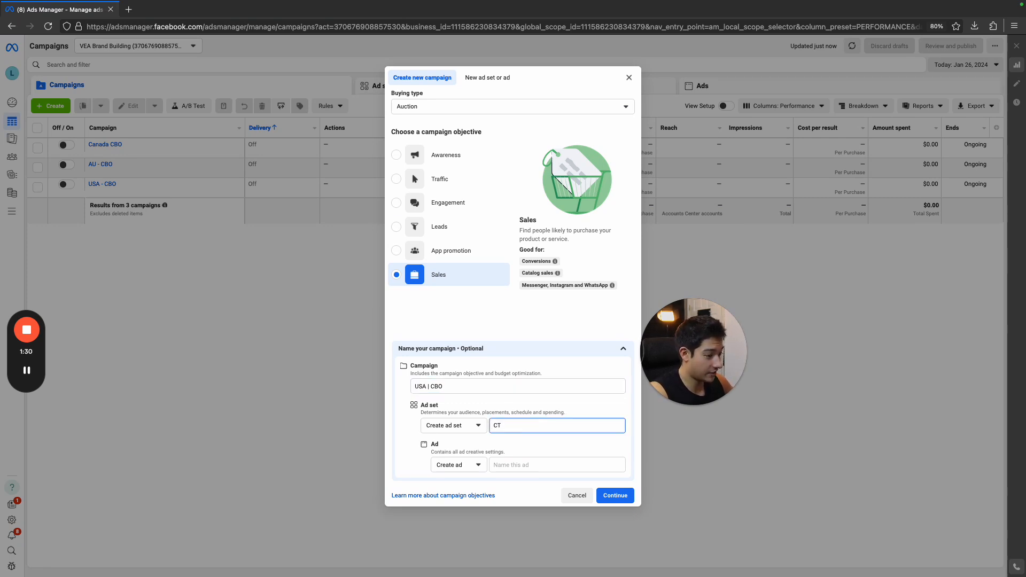
{"action": "type", "text": " |"}
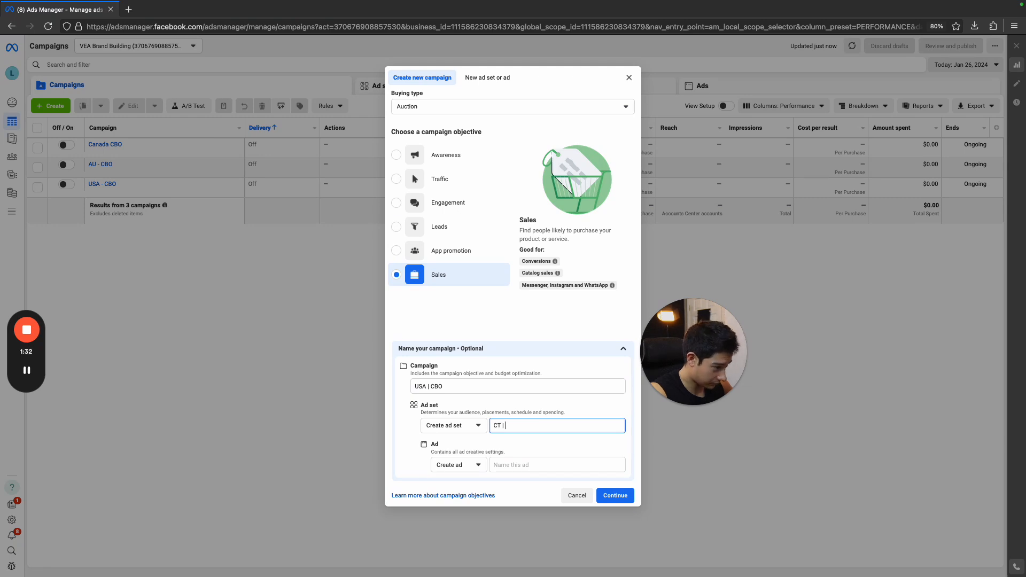
{"action": "type", "text": " USA | M"}
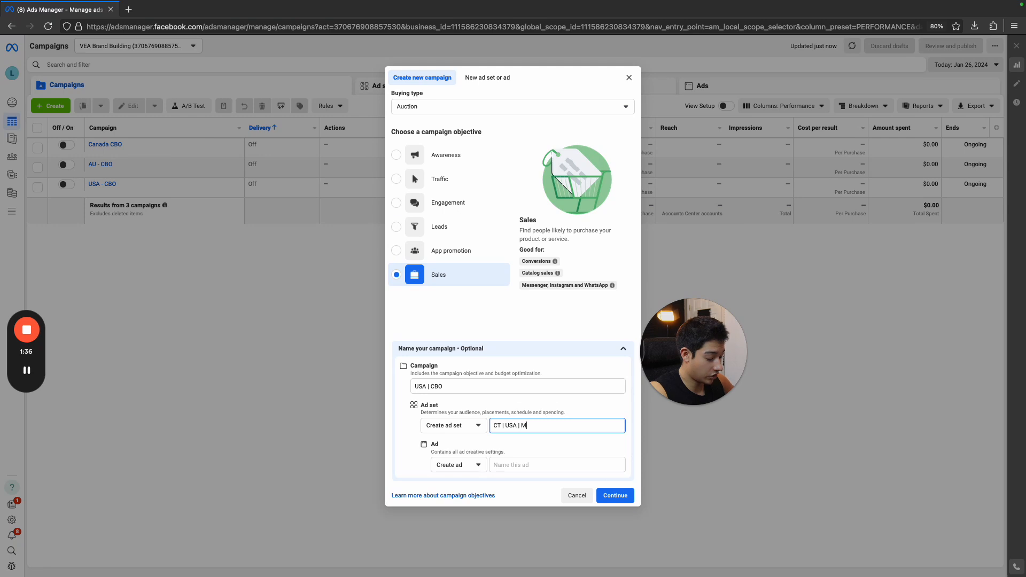
{"action": "type", "text": "F | 18+"}
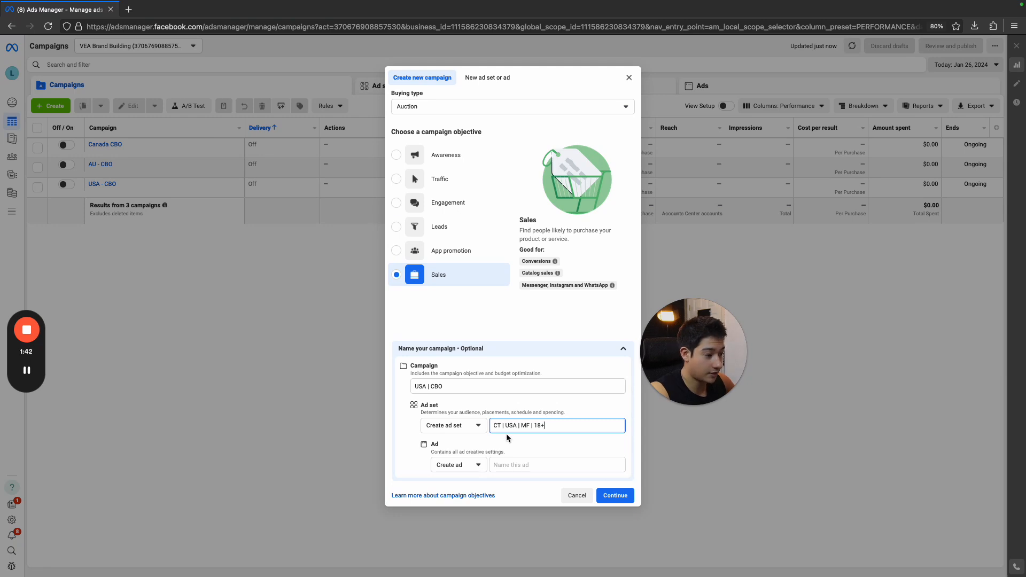
{"action": "left_click", "coordinate": [508, 466]}
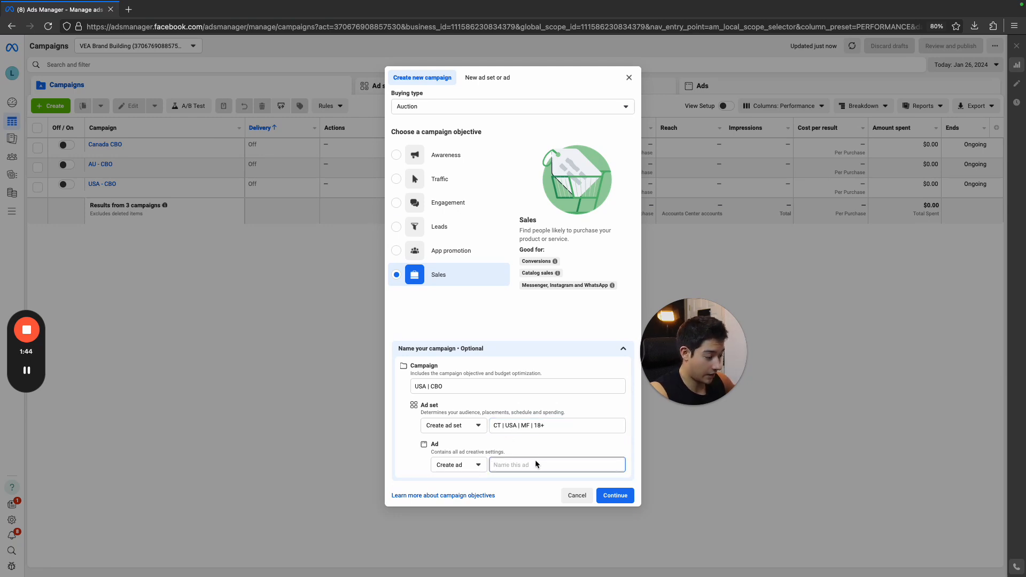
{"action": "type", "text": "V1"}
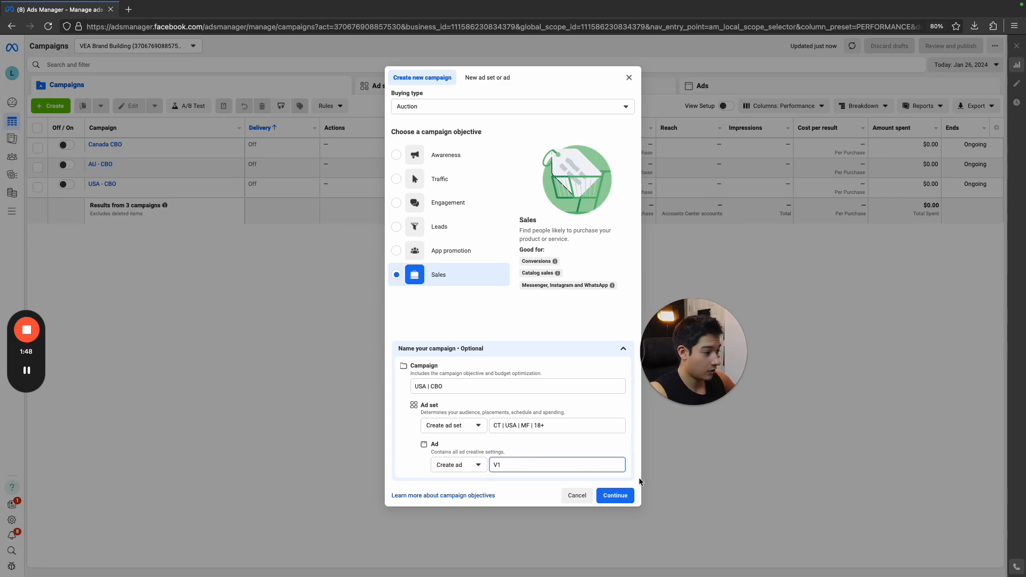
Continue to the campaign setup choice and create the campaign as a manual sales campaign.
{"action": "left_click", "coordinate": [627, 497]}
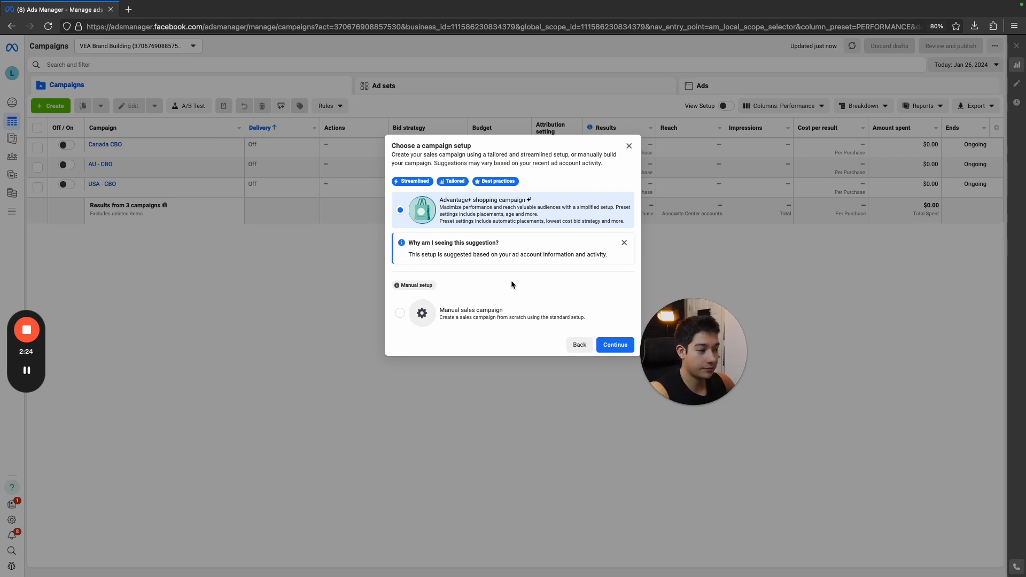
{"action": "left_click", "coordinate": [503, 310]}
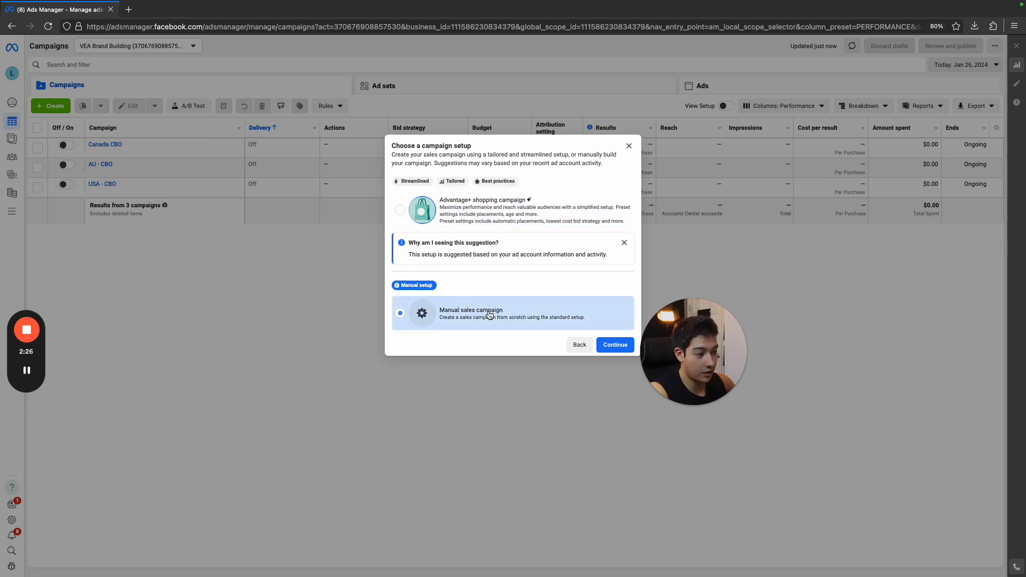
{"action": "left_click", "coordinate": [607, 345]}
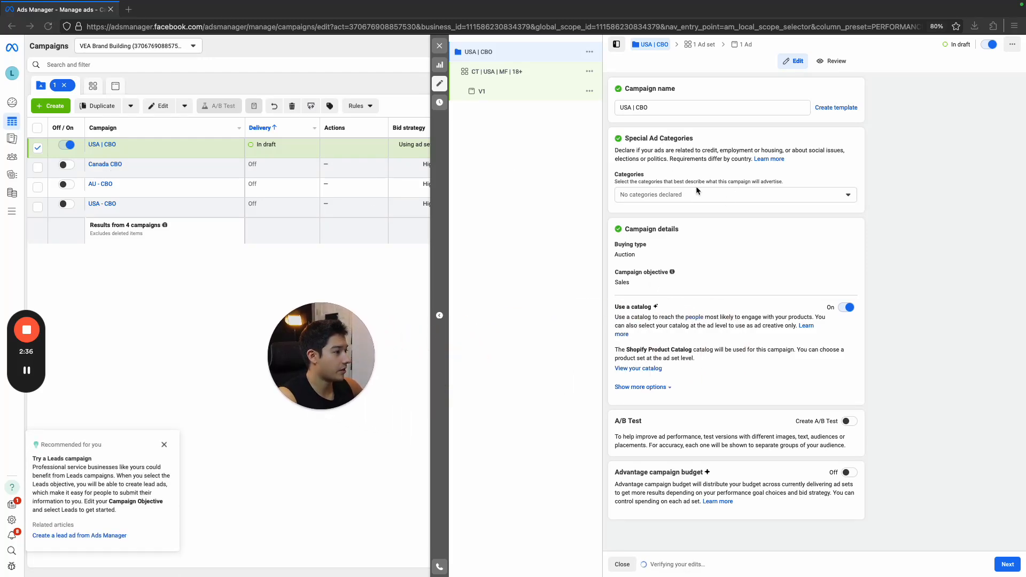
Turn off catalog use for the USA | CBO campaign and turn on Advantage campaign budget.
{"action": "left_click", "coordinate": [846, 309]}
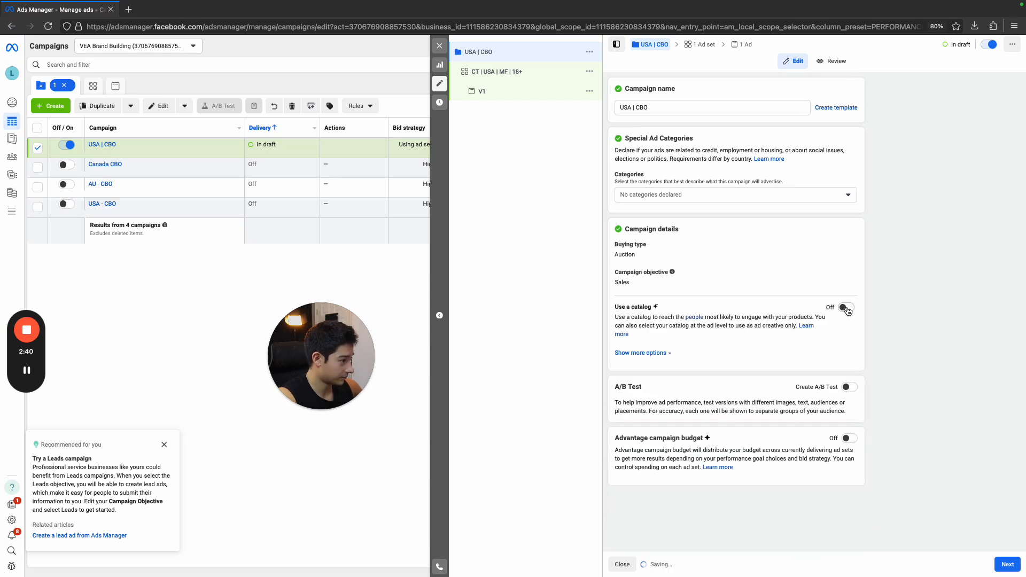
{"action": "left_click", "coordinate": [663, 354]}
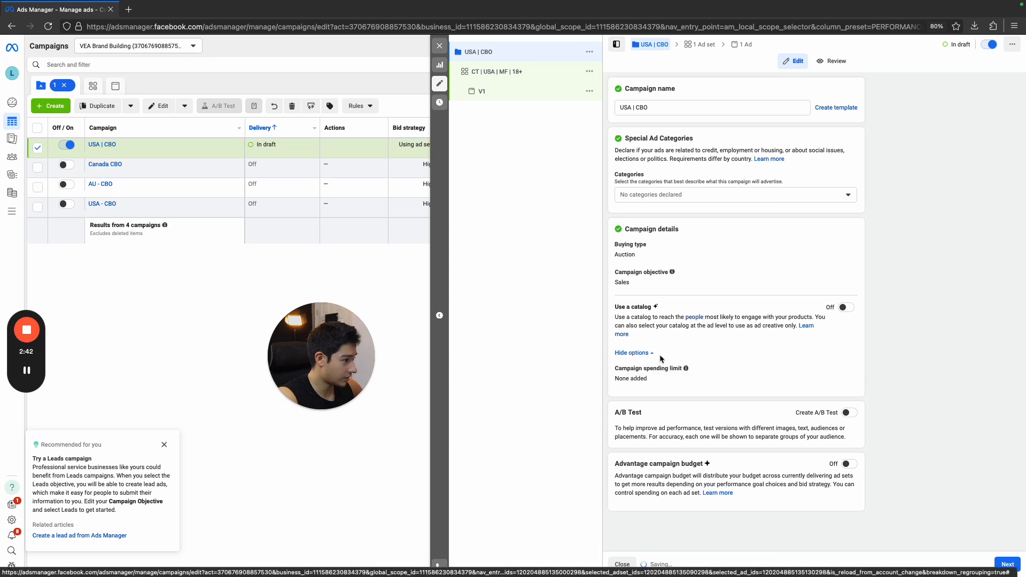
{"action": "left_click", "coordinate": [849, 464]}
{"action": "scroll", "coordinate": [742, 452], "scroll_direction": "down", "scroll_amount": 2}
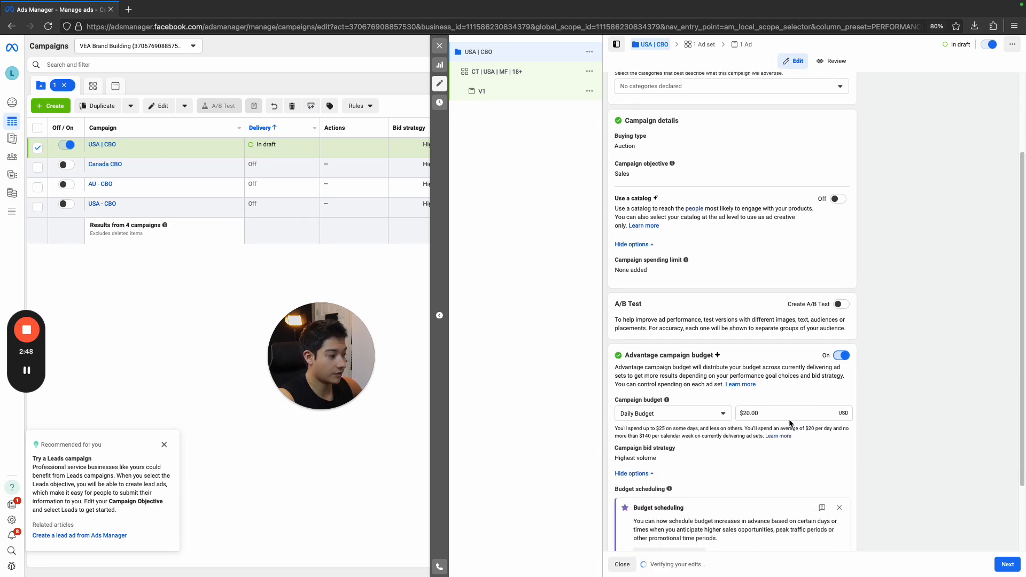
Set the campaign's daily budget to $100 and proceed to the ad set settings.
{"action": "left_click", "coordinate": [785, 415]}
{"action": "triple_click", "coordinate": [786, 415]}
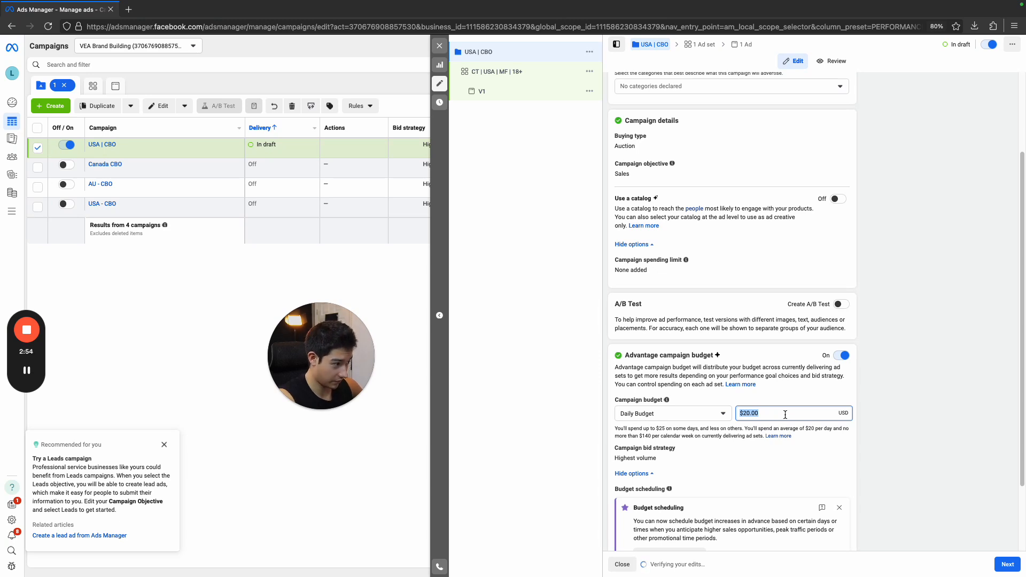
{"action": "type", "text": "1"}
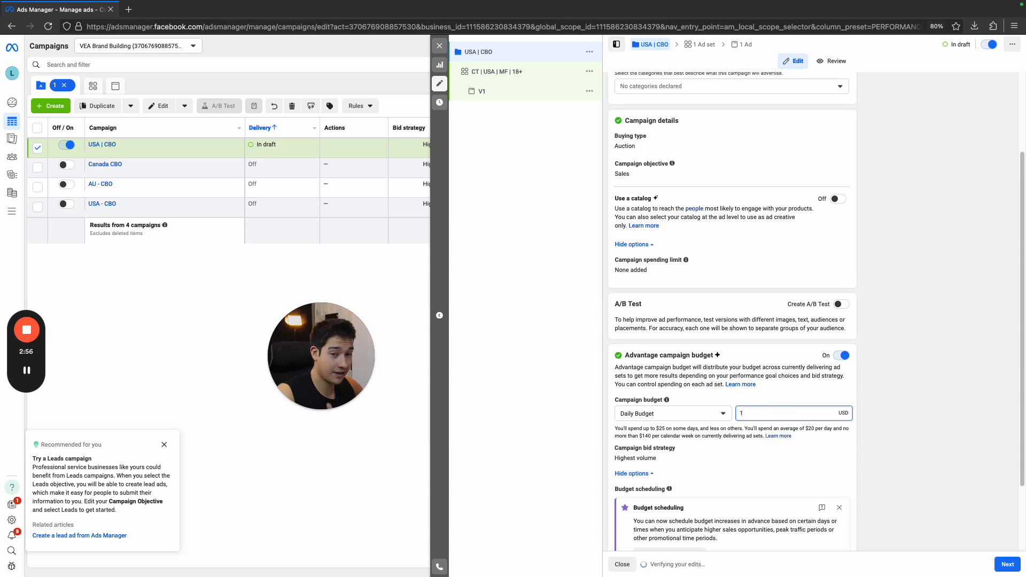
{"action": "type", "text": "00"}
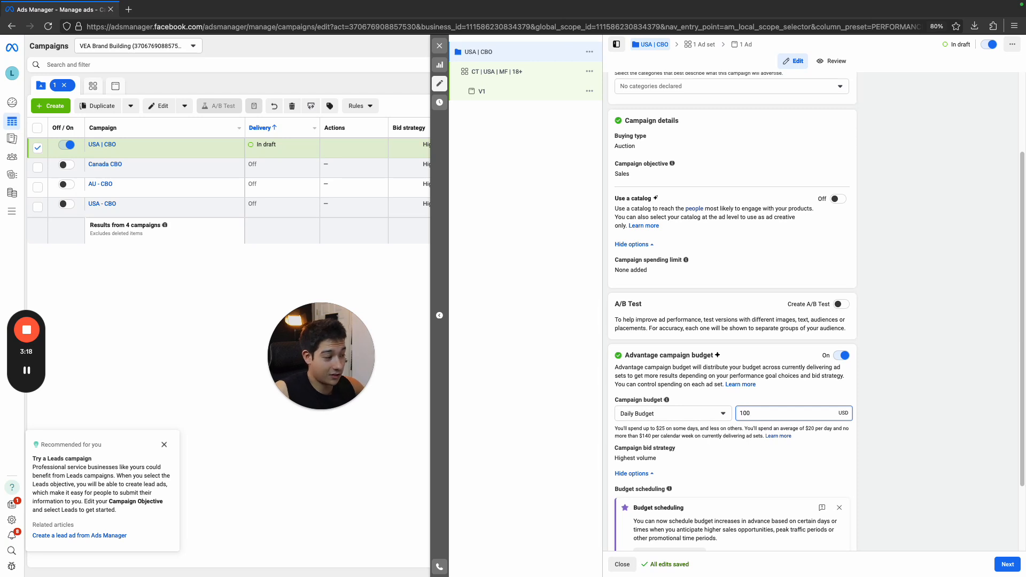
{"action": "left_click", "coordinate": [765, 395]}
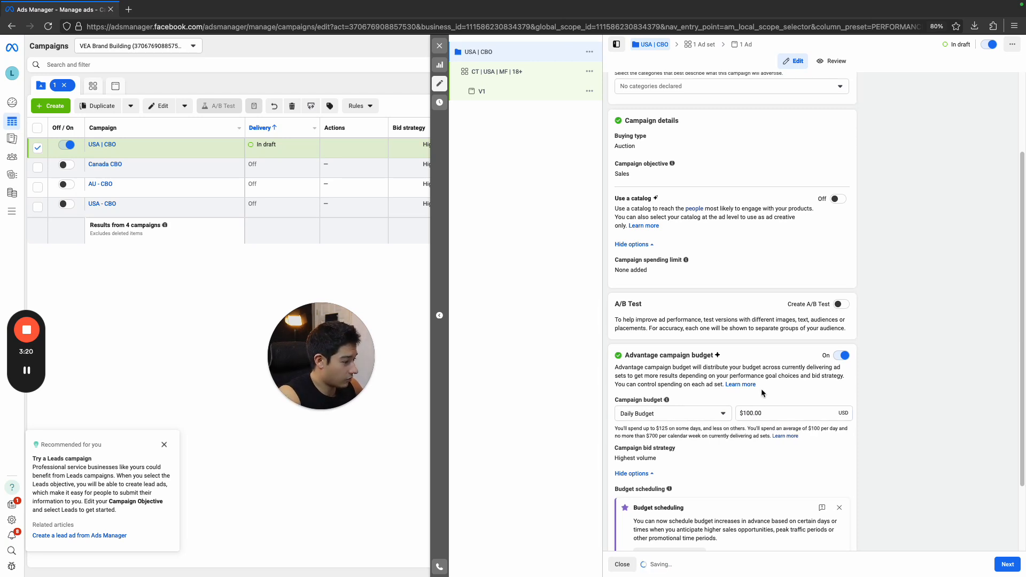
{"action": "scroll", "coordinate": [767, 397], "scroll_direction": "down", "scroll_amount": 1}
{"action": "scroll", "coordinate": [765, 393], "scroll_direction": "up", "scroll_amount": 5}
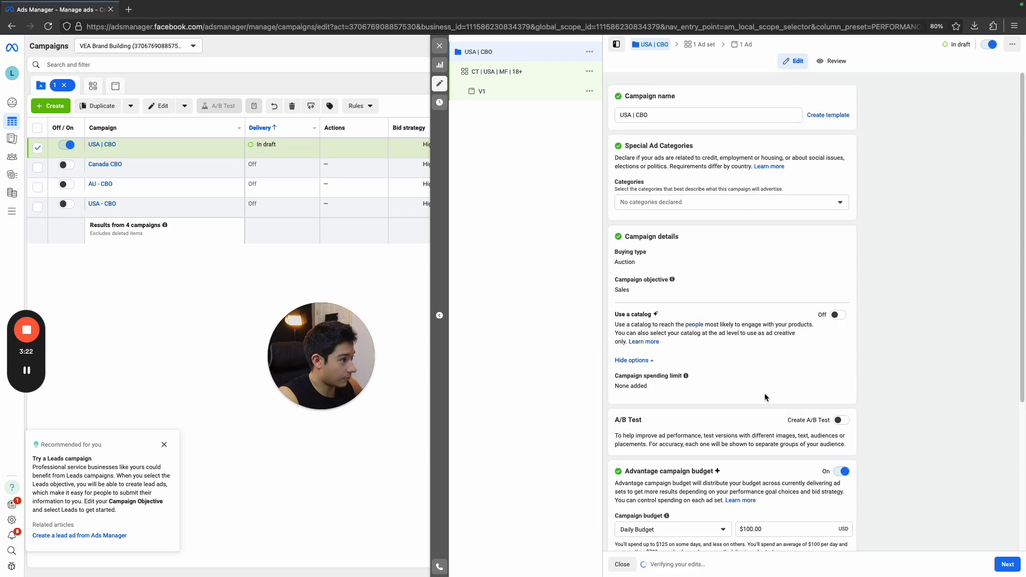
{"action": "left_click", "coordinate": [1006, 566]}
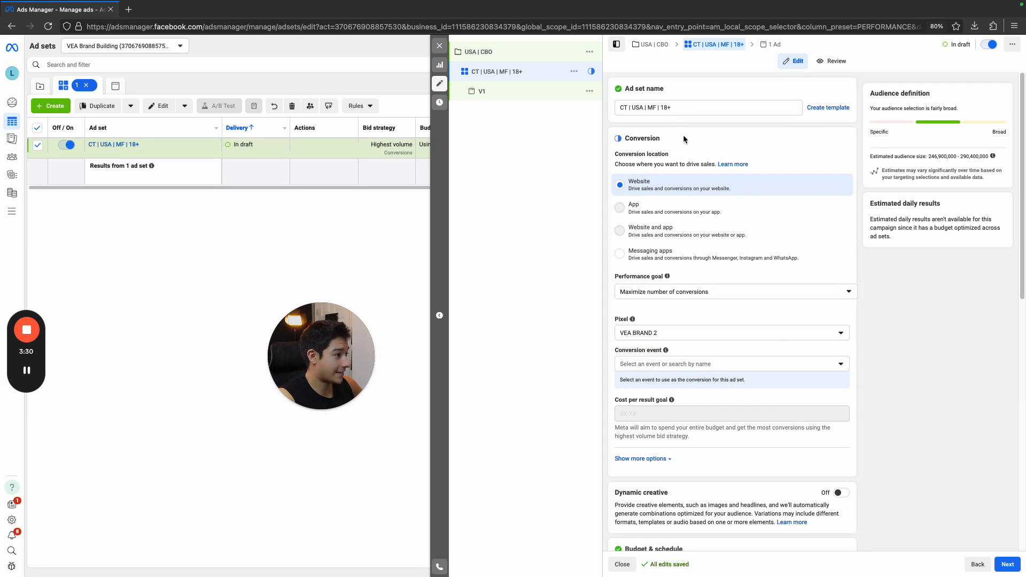
Set the ad set's conversion event to Purchase and dismiss the optimization notice below it.
{"action": "scroll", "coordinate": [695, 211], "scroll_direction": "down", "scroll_amount": 1}
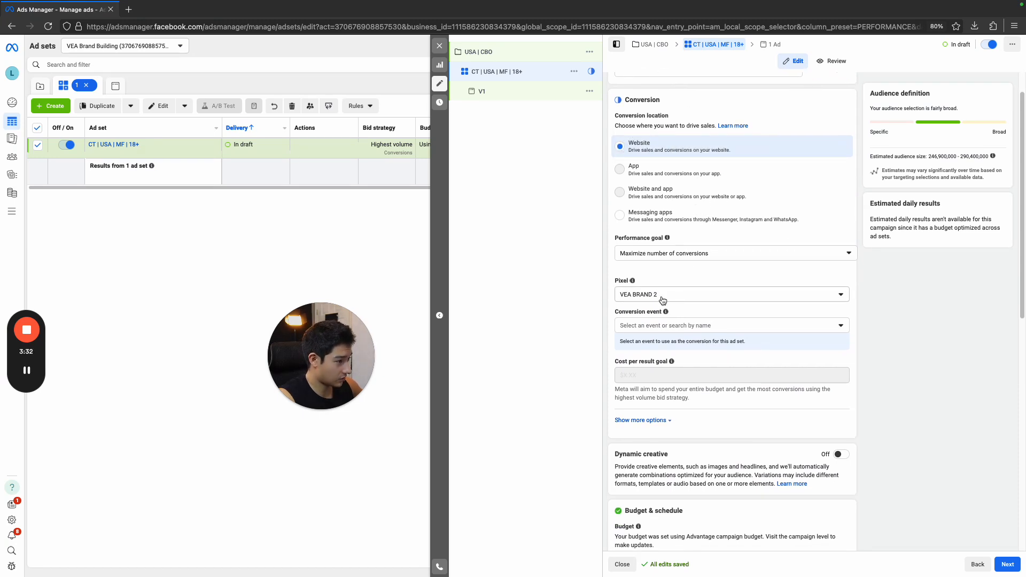
{"action": "left_click", "coordinate": [672, 323]}
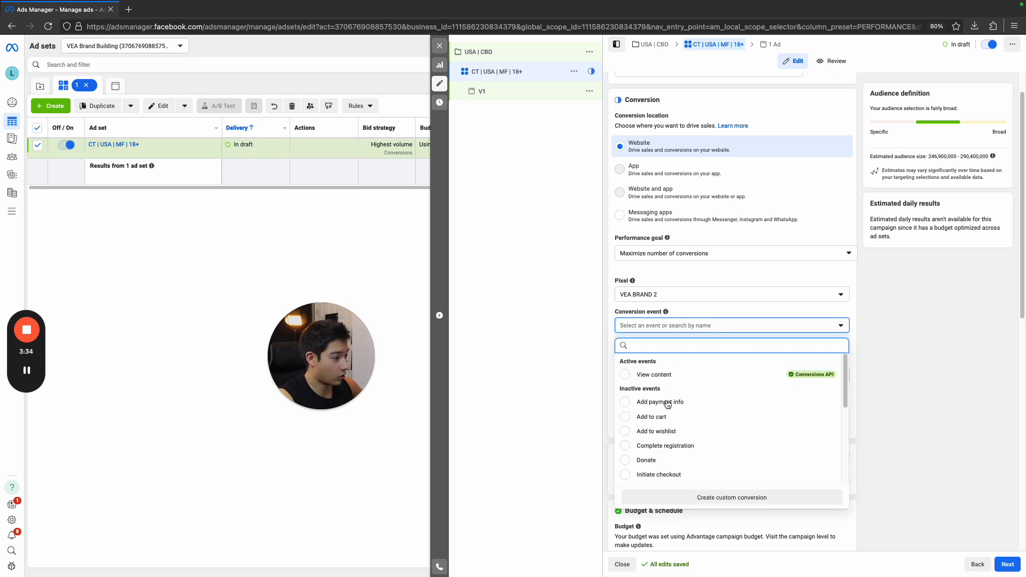
{"action": "scroll", "coordinate": [670, 434], "scroll_direction": "down", "scroll_amount": 2}
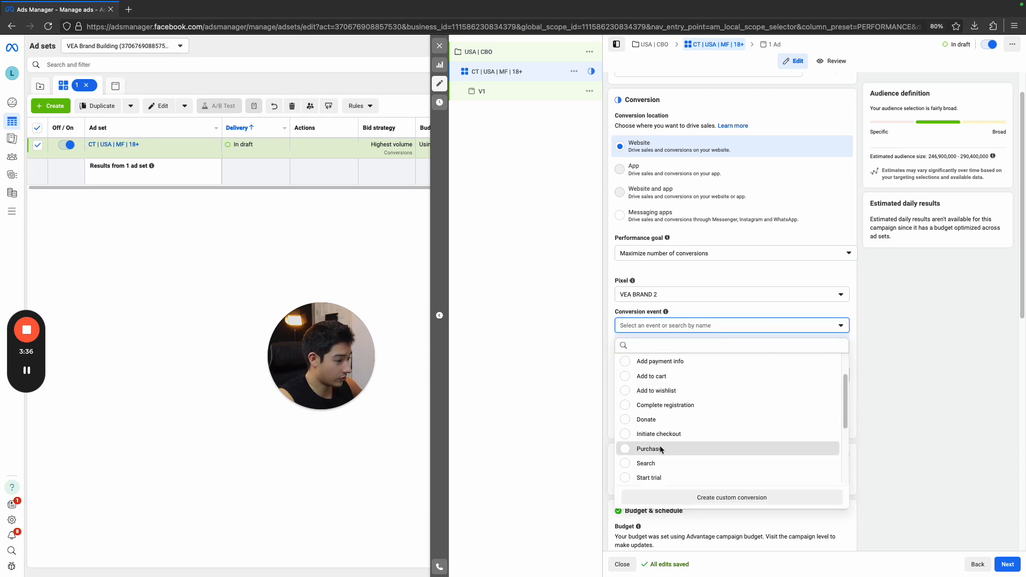
{"action": "left_click", "coordinate": [659, 447]}
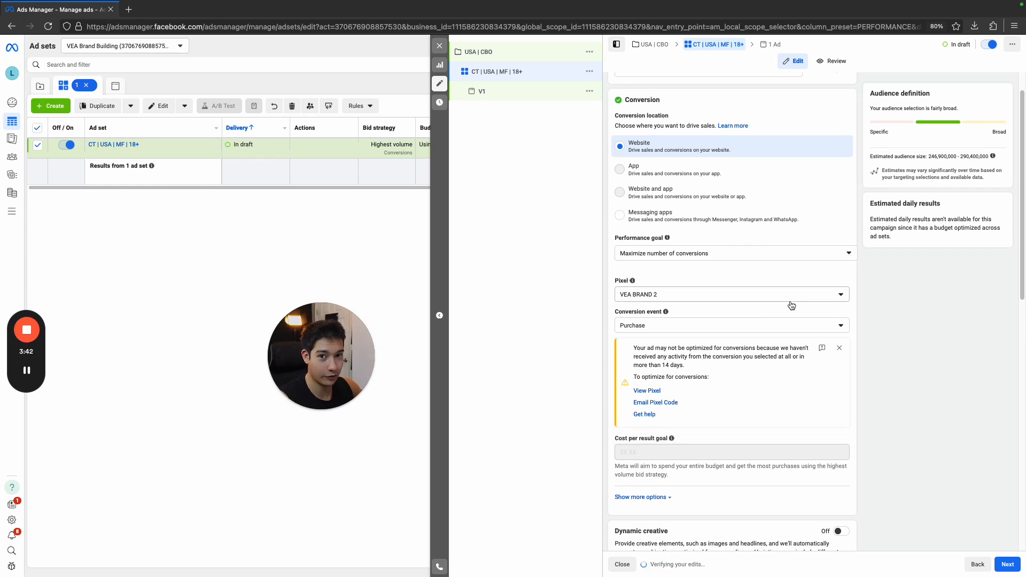
{"action": "scroll", "coordinate": [792, 305], "scroll_direction": "down", "scroll_amount": 1}
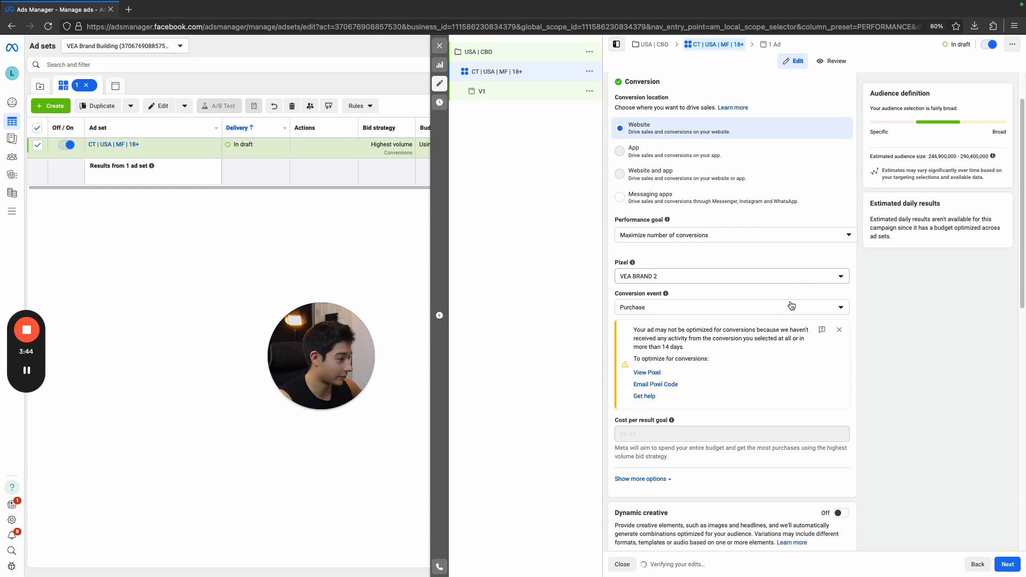
{"action": "scroll", "coordinate": [794, 325], "scroll_direction": "down", "scroll_amount": 1}
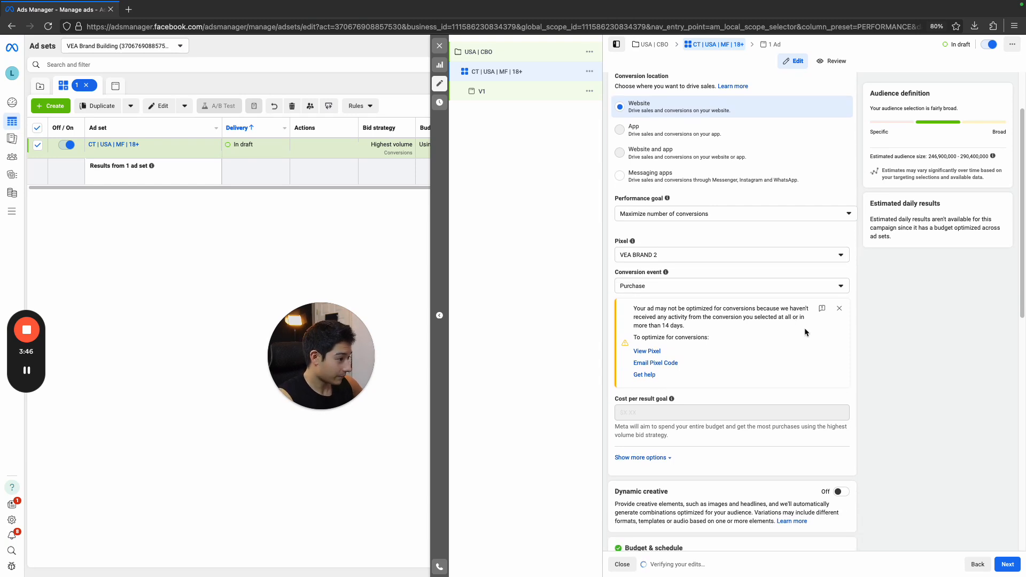
{"action": "left_click", "coordinate": [840, 309]}
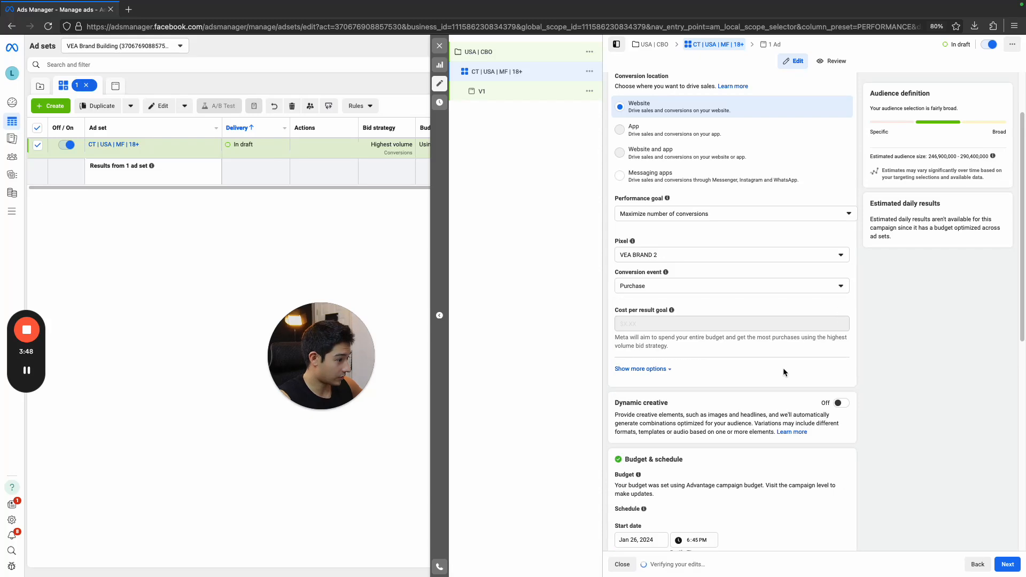
Review the ad set's Dynamic creative option and its description.
{"action": "scroll", "coordinate": [783, 368], "scroll_direction": "down", "scroll_amount": 2}
{"action": "mouse_move", "coordinate": [670, 322]}
{"action": "left_mouse_down"}
{"action": "mouse_move", "coordinate": [615, 321]}
{"action": "mouse_move", "coordinate": [673, 322]}
{"action": "left_mouse_up"}
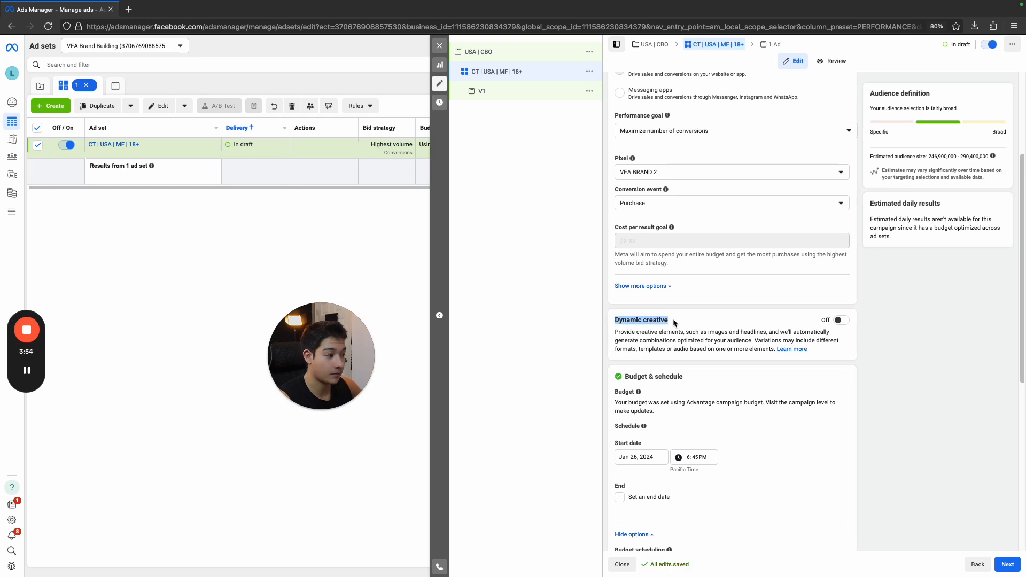
{"action": "left_click", "coordinate": [674, 320]}
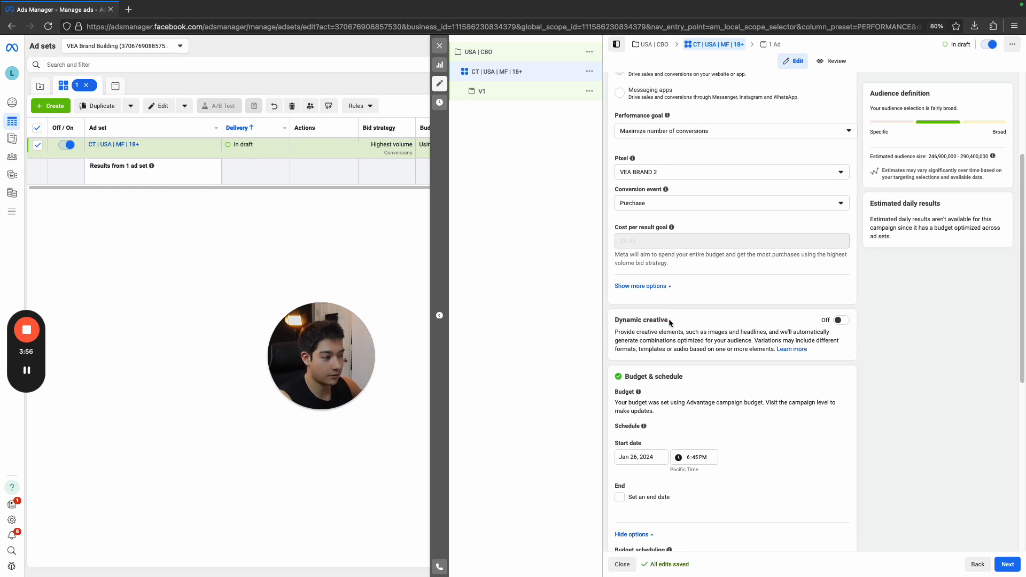
{"action": "left_click_drag", "start_coordinate": [669, 320], "coordinate": [620, 318]}
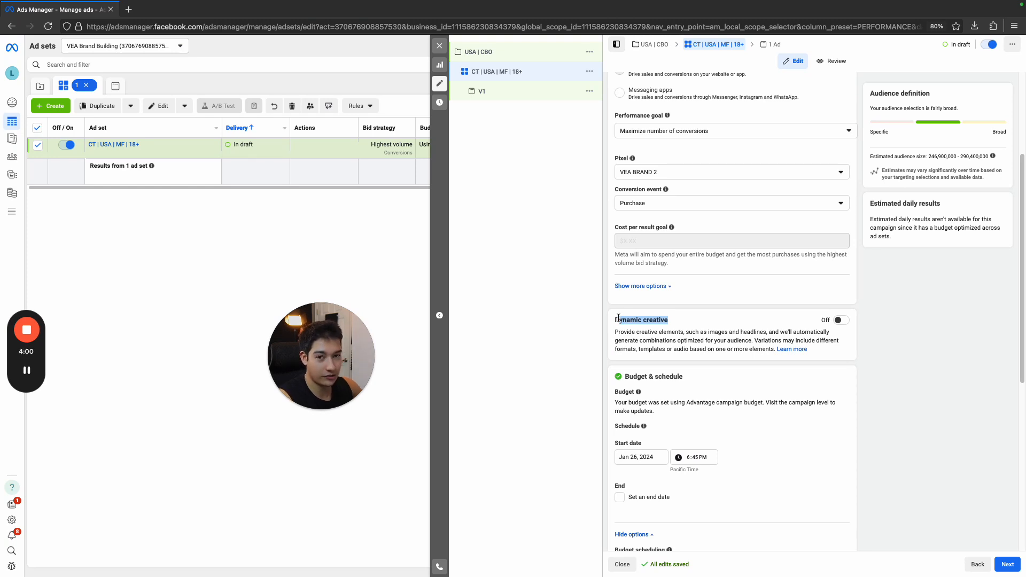
{"action": "left_click", "coordinate": [618, 319]}
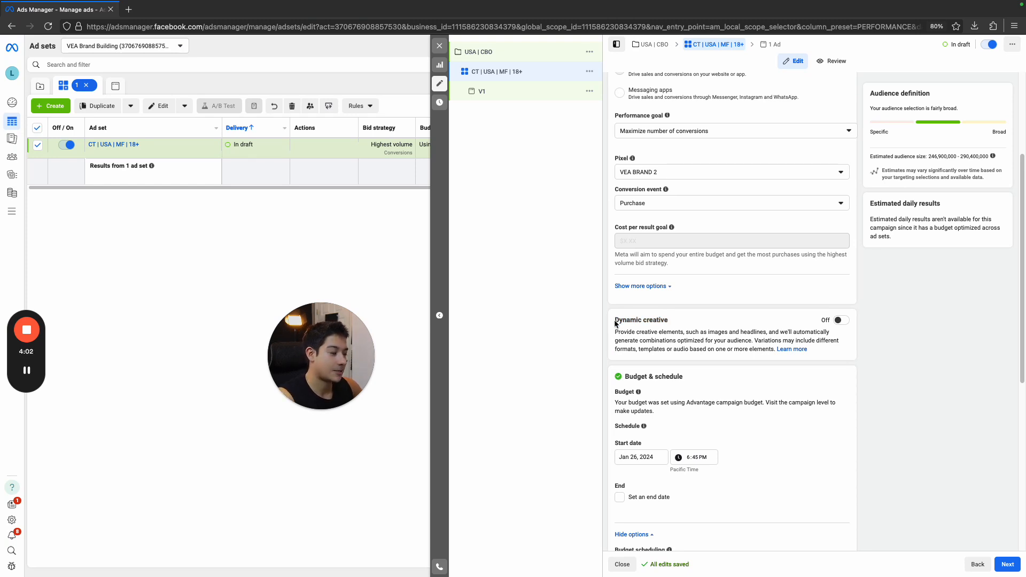
{"action": "left_click_drag", "start_coordinate": [616, 319], "coordinate": [670, 324]}
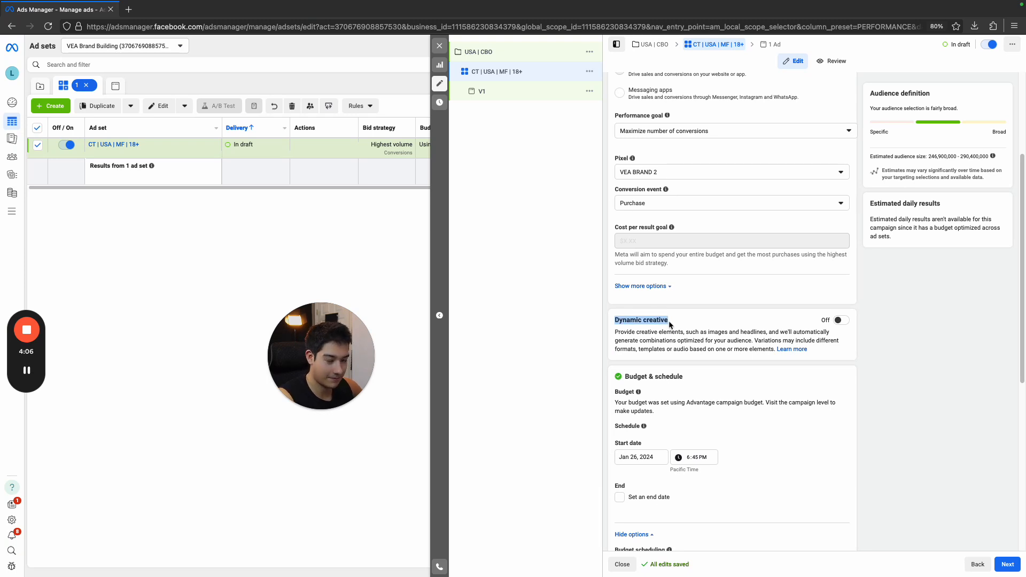
{"action": "left_click", "coordinate": [680, 326]}
Set the ad set's scheduled start time to 11:59 PM.
{"action": "scroll", "coordinate": [679, 326], "scroll_direction": "down", "scroll_amount": 2}
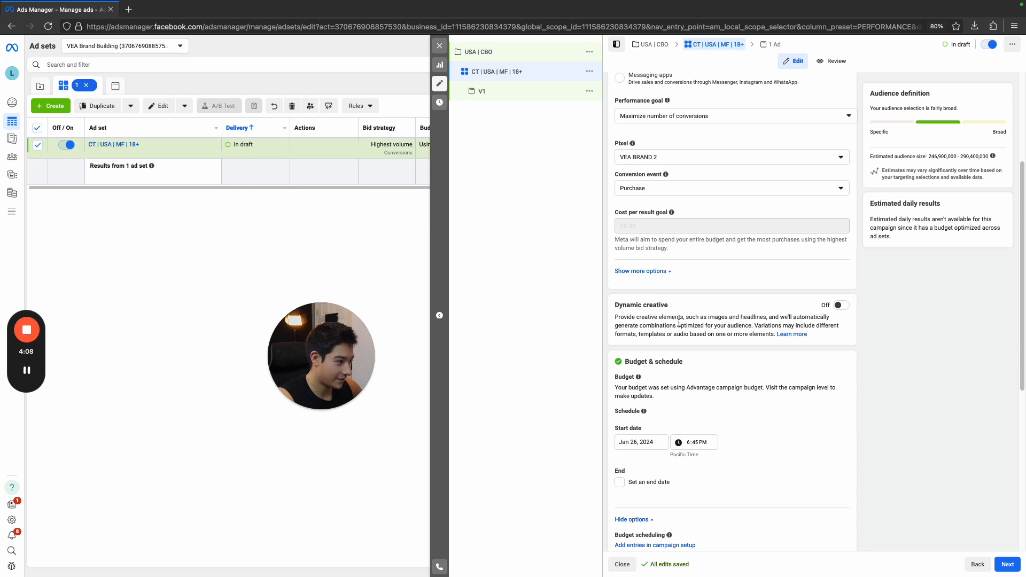
{"action": "scroll", "coordinate": [679, 326], "scroll_direction": "down", "scroll_amount": 1}
{"action": "left_click", "coordinate": [689, 391]}
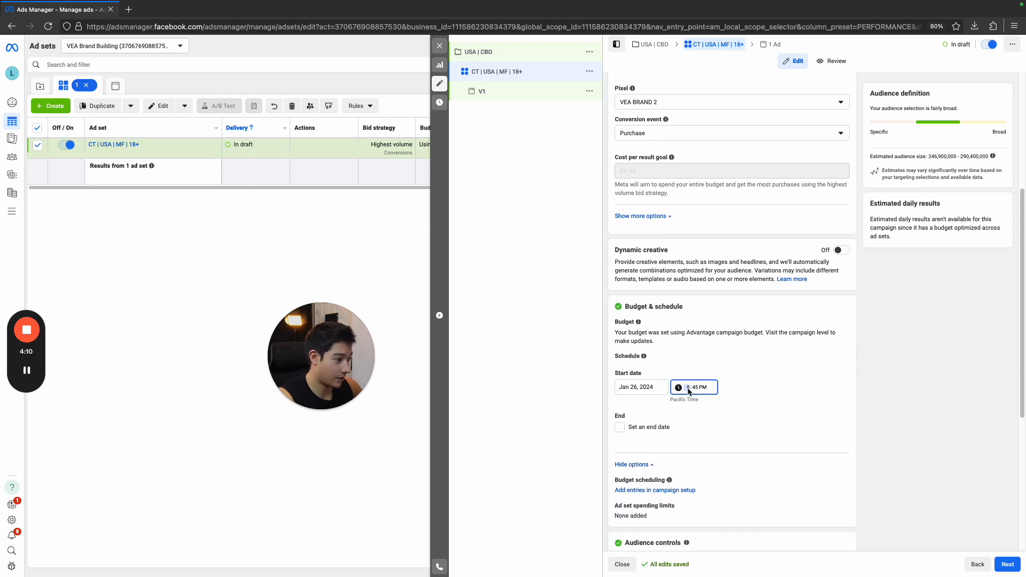
{"action": "type", "text": "11"}
{"action": "left_click", "coordinate": [696, 391]}
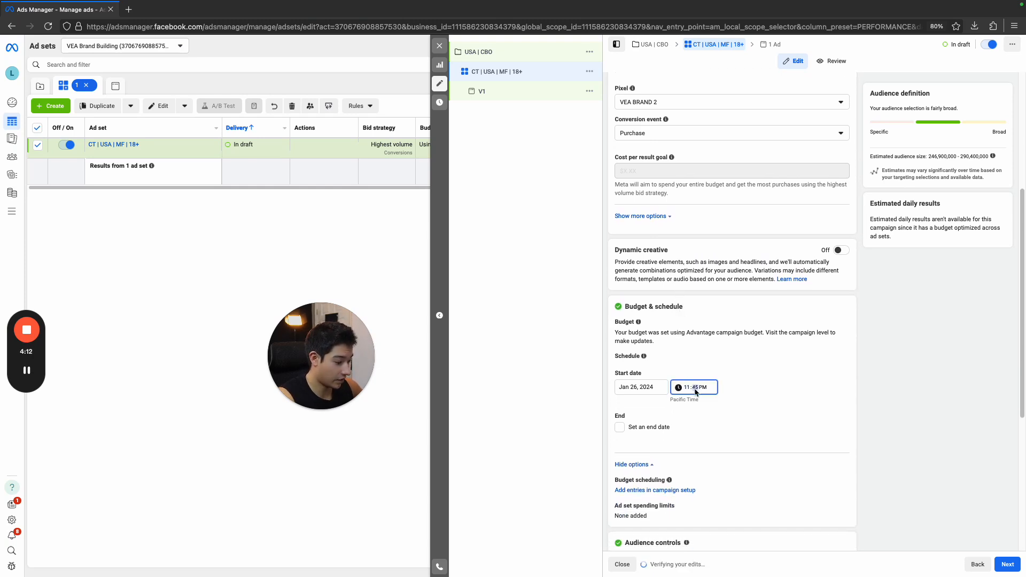
{"action": "type", "text": "59"}
{"action": "left_click", "coordinate": [738, 371]}
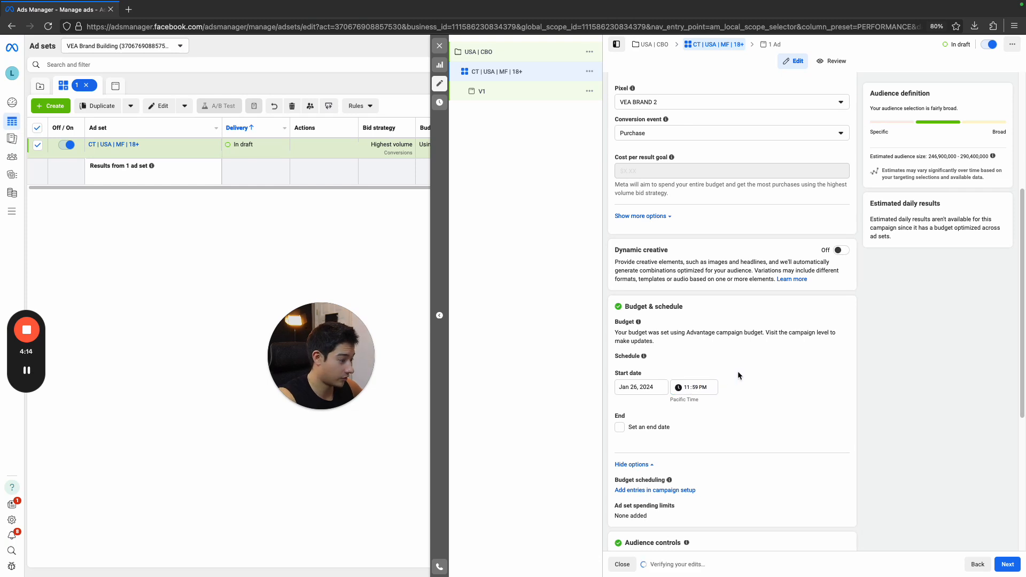
Expand the additional audience controls and switch the ad set from Advantage+ audience to the original audience options.
{"action": "scroll", "coordinate": [738, 371], "scroll_direction": "down", "scroll_amount": 1}
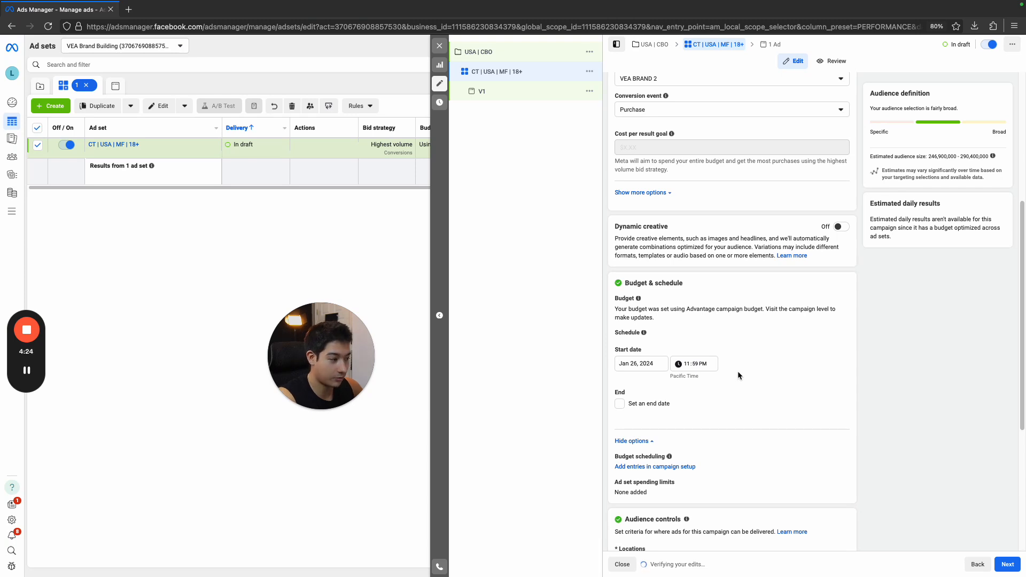
{"action": "scroll", "coordinate": [738, 373], "scroll_direction": "down", "scroll_amount": 3}
{"action": "scroll", "coordinate": [737, 375], "scroll_direction": "down", "scroll_amount": 3}
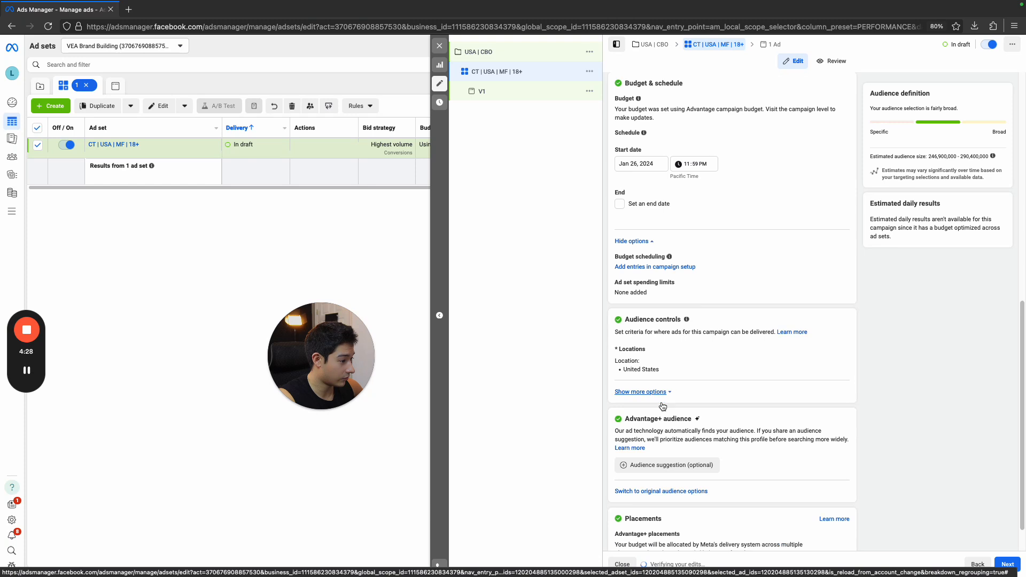
{"action": "left_click", "coordinate": [664, 380]}
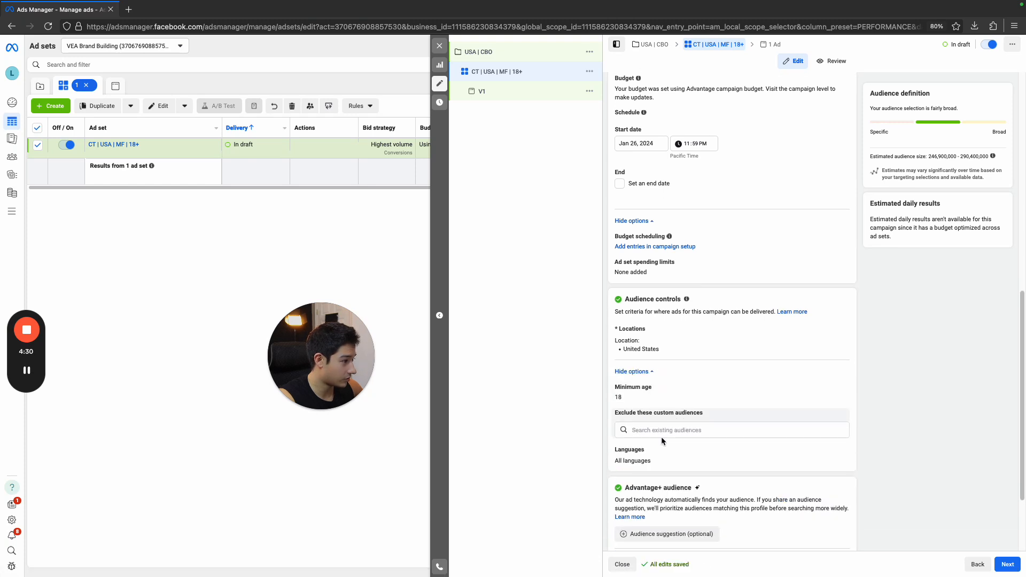
{"action": "scroll", "coordinate": [662, 439], "scroll_direction": "down", "scroll_amount": 2}
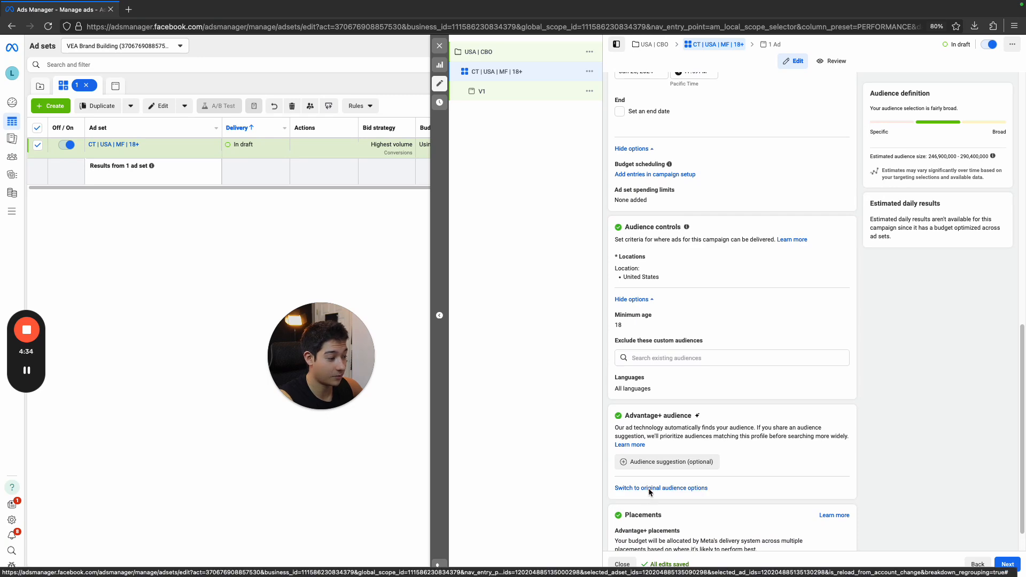
{"action": "left_click", "coordinate": [650, 488]}
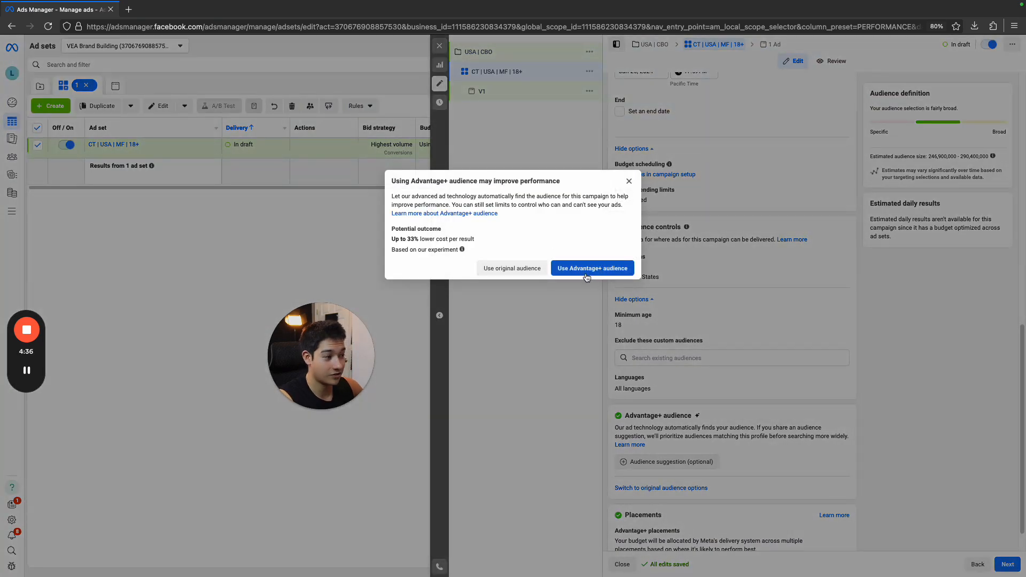
{"action": "left_click", "coordinate": [501, 271]}
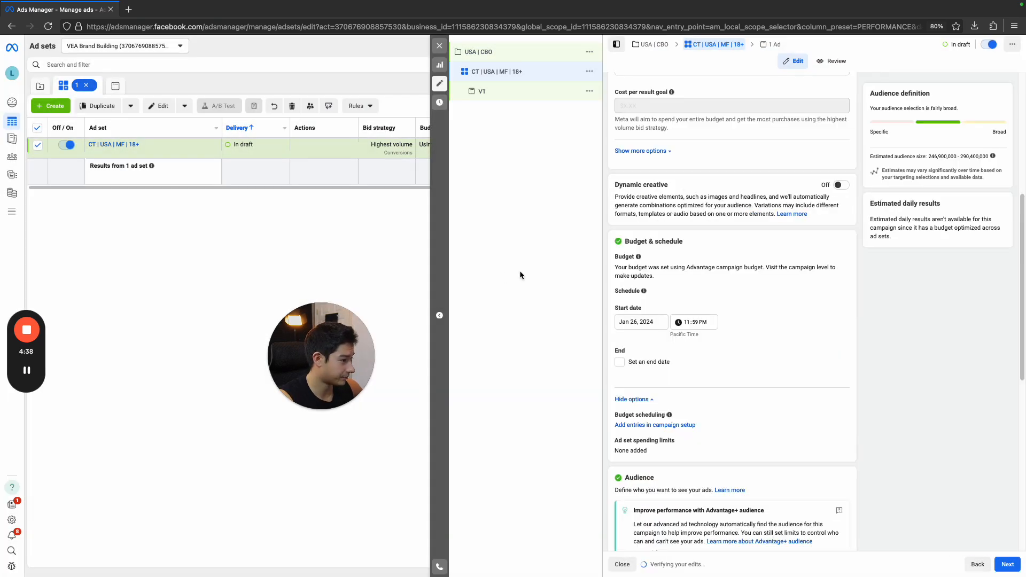
Review the ad set's location, age, gender, detailed targeting, language and placement settings.
{"action": "scroll", "coordinate": [729, 304], "scroll_direction": "down", "scroll_amount": 5}
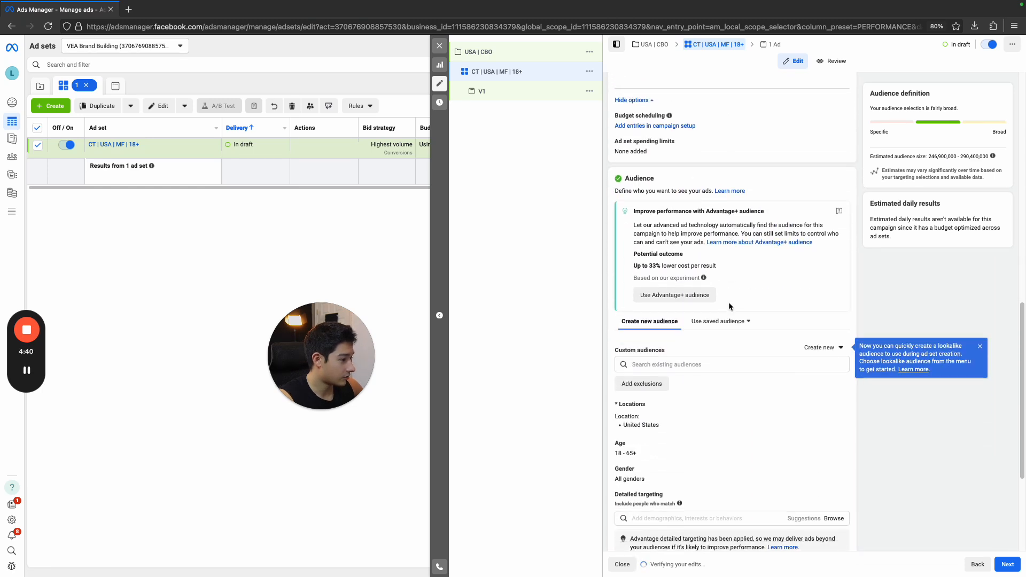
{"action": "scroll", "coordinate": [663, 376], "scroll_direction": "down", "scroll_amount": 1}
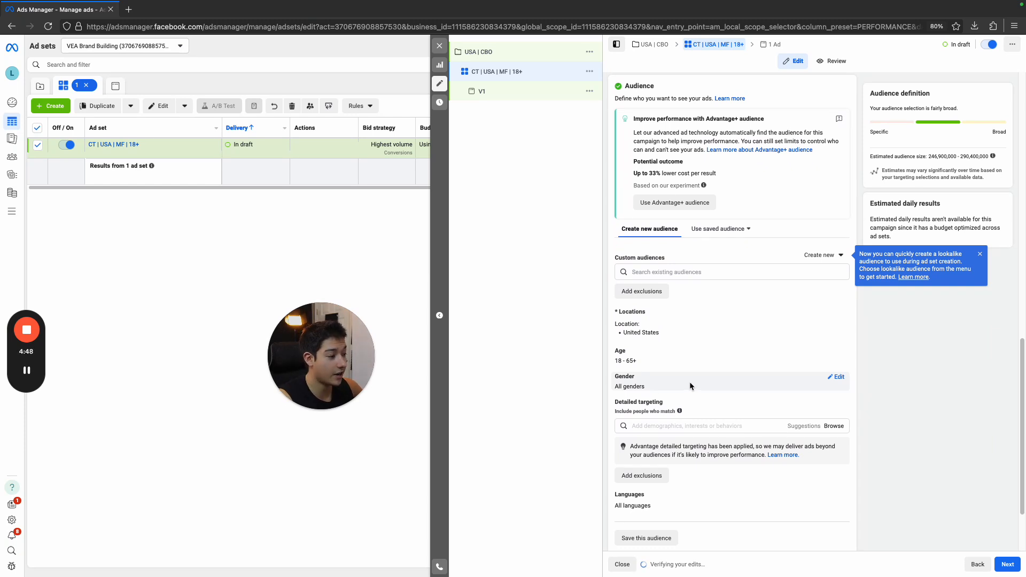
{"action": "scroll", "coordinate": [689, 382], "scroll_direction": "down", "scroll_amount": 3}
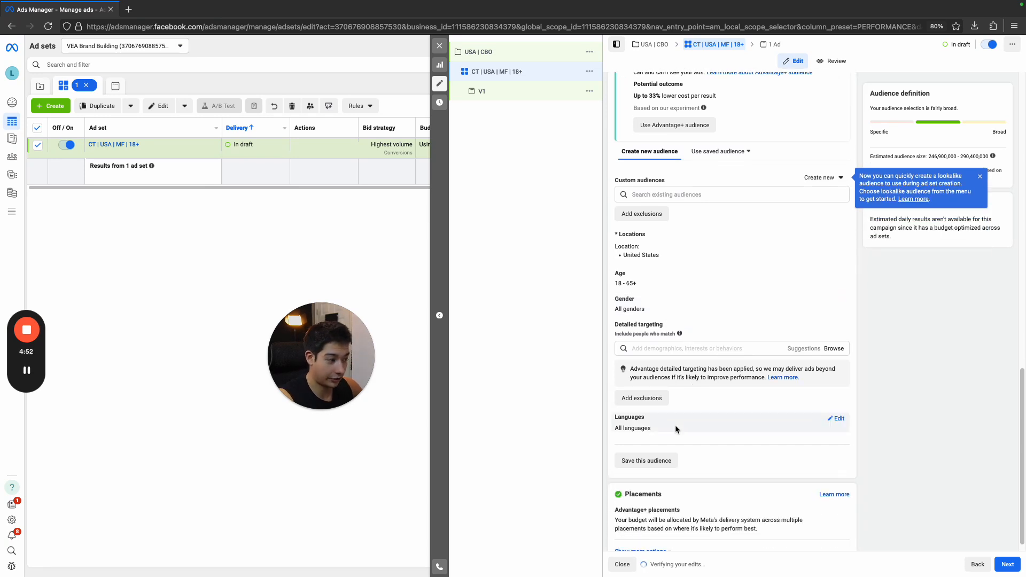
{"action": "scroll", "coordinate": [675, 425], "scroll_direction": "down", "scroll_amount": 1}
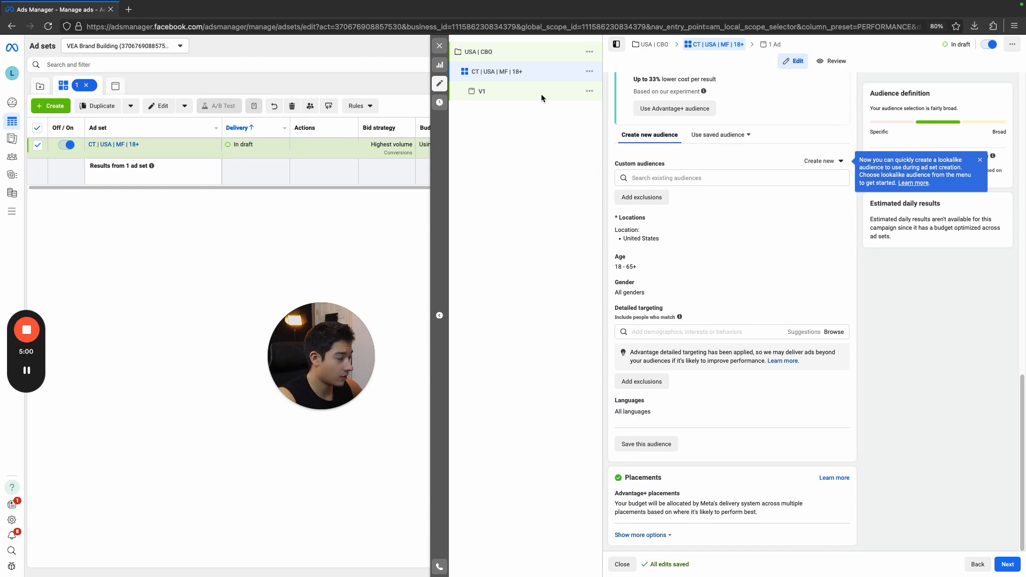
{"action": "scroll", "coordinate": [751, 202], "scroll_direction": "up", "scroll_amount": 5}
{"action": "scroll", "coordinate": [751, 207], "scroll_direction": "up", "scroll_amount": 10}
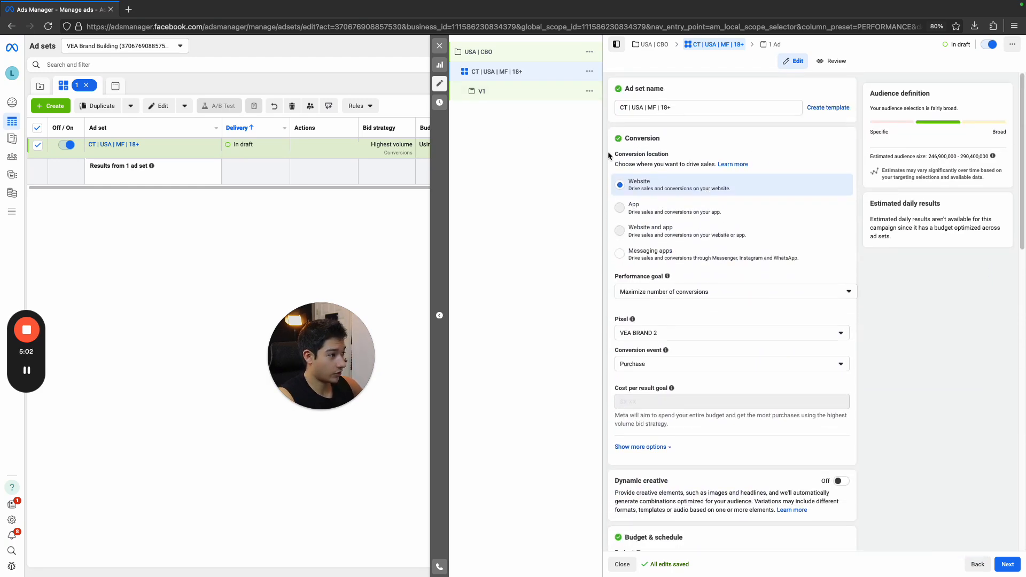
Open the V1 ad and enter "1" as both its primary text and its headline.
{"action": "left_click", "coordinate": [505, 92]}
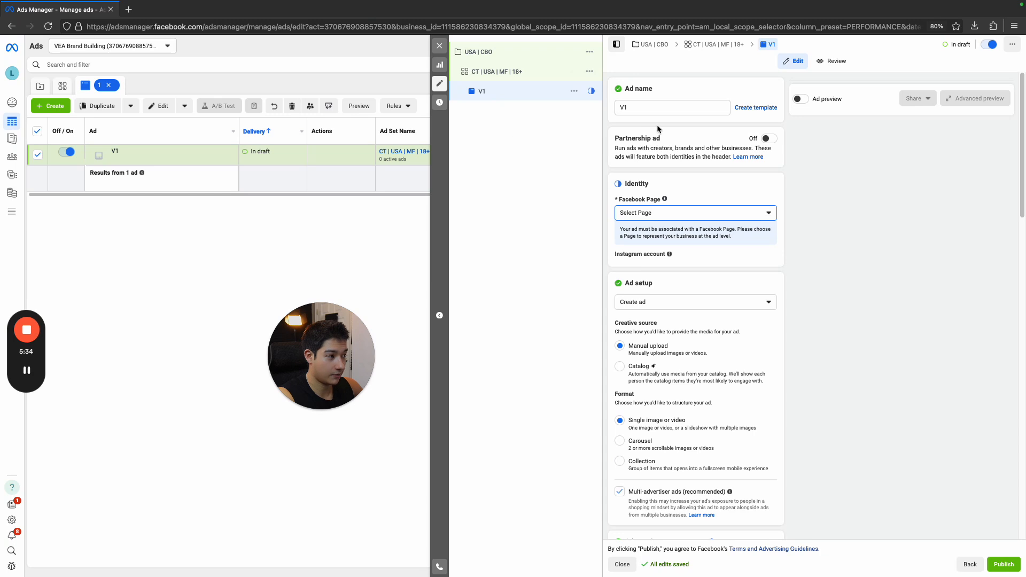
{"action": "scroll", "coordinate": [646, 165], "scroll_direction": "down", "scroll_amount": 1}
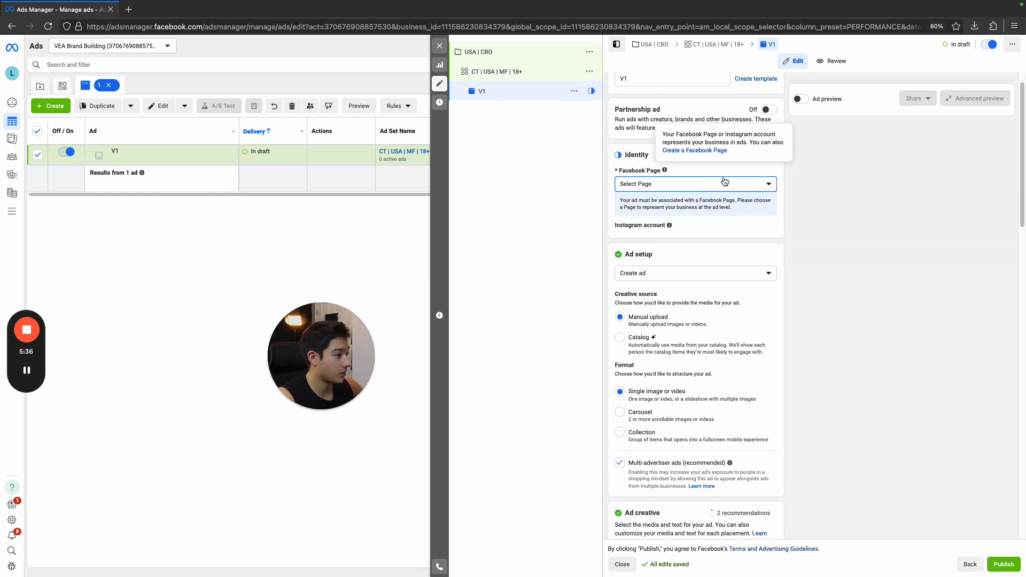
{"action": "scroll", "coordinate": [676, 217], "scroll_direction": "down", "scroll_amount": 4}
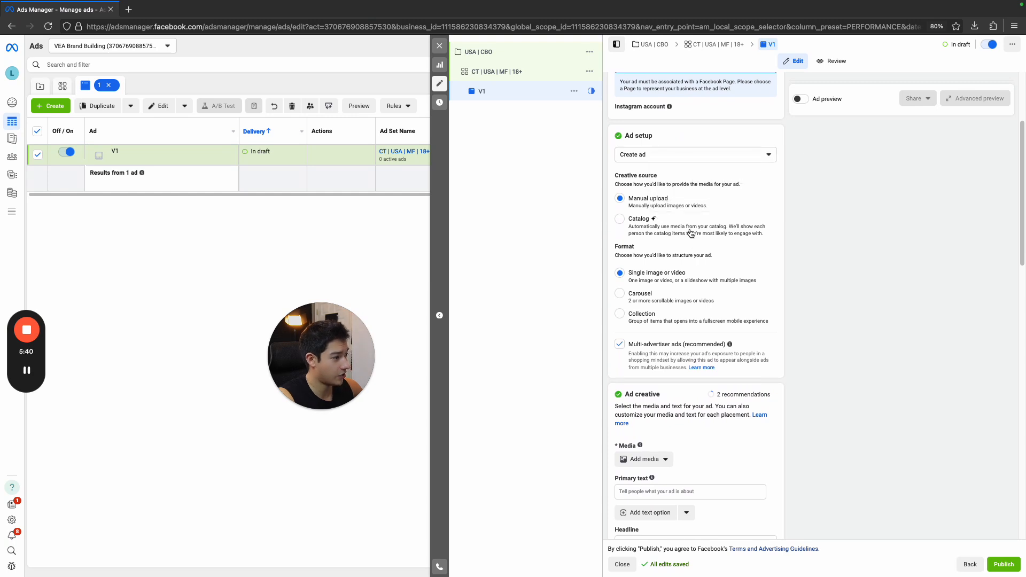
{"action": "scroll", "coordinate": [694, 244], "scroll_direction": "down", "scroll_amount": 1}
{"action": "scroll", "coordinate": [697, 232], "scroll_direction": "down", "scroll_amount": 2}
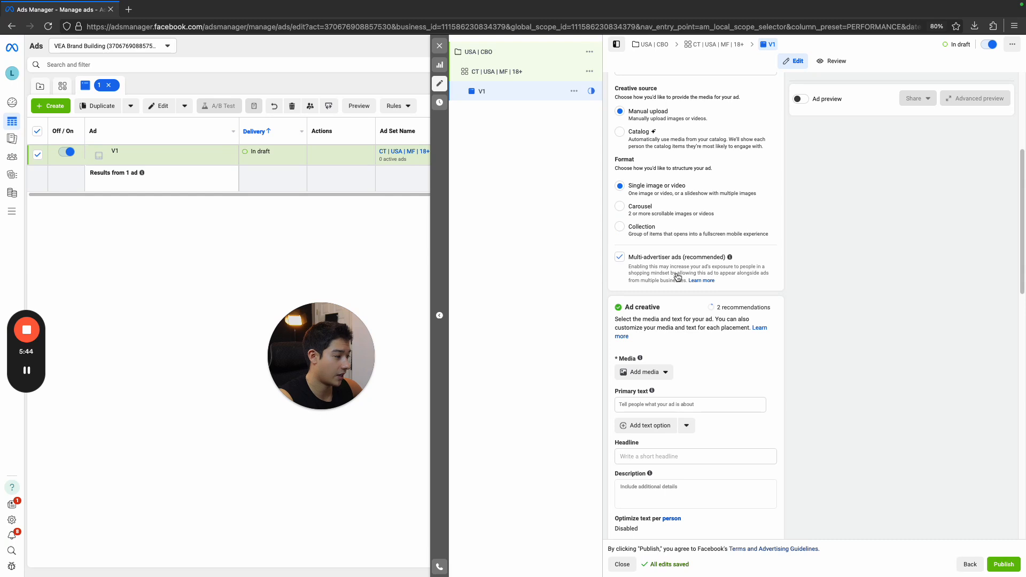
{"action": "scroll", "coordinate": [695, 290], "scroll_direction": "down", "scroll_amount": 2}
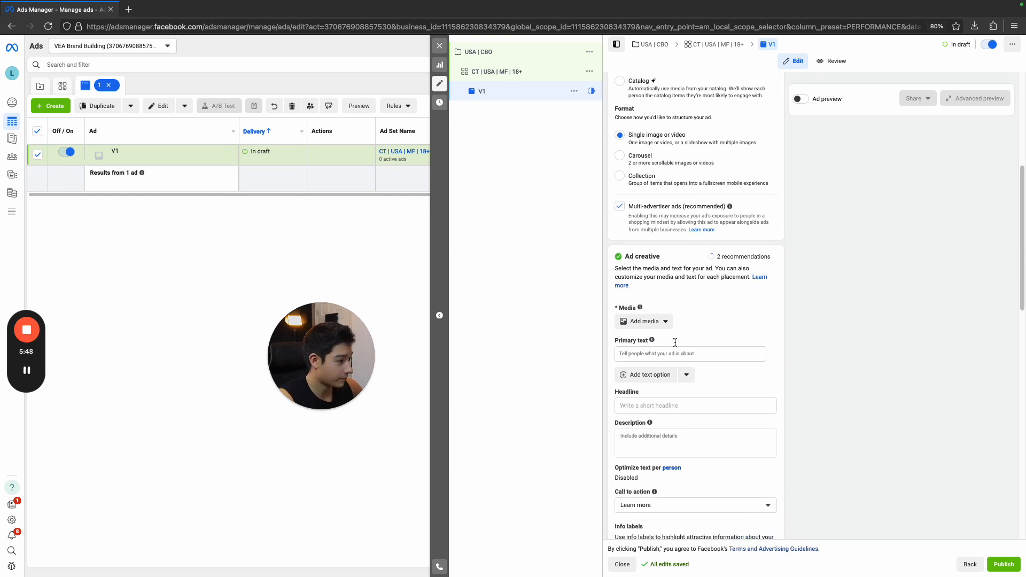
{"action": "scroll", "coordinate": [656, 332], "scroll_direction": "down", "scroll_amount": 2}
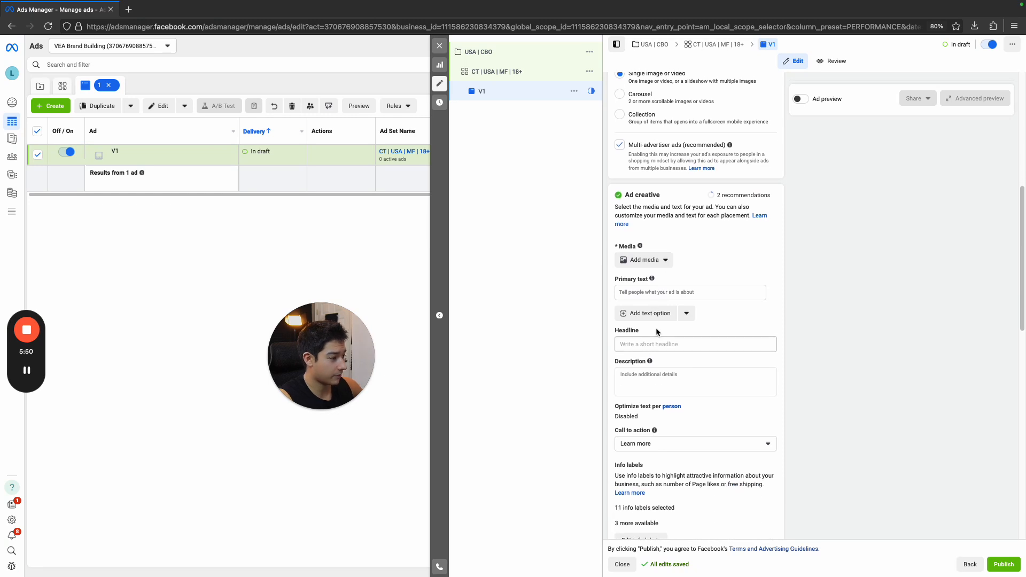
{"action": "left_click", "coordinate": [647, 295]}
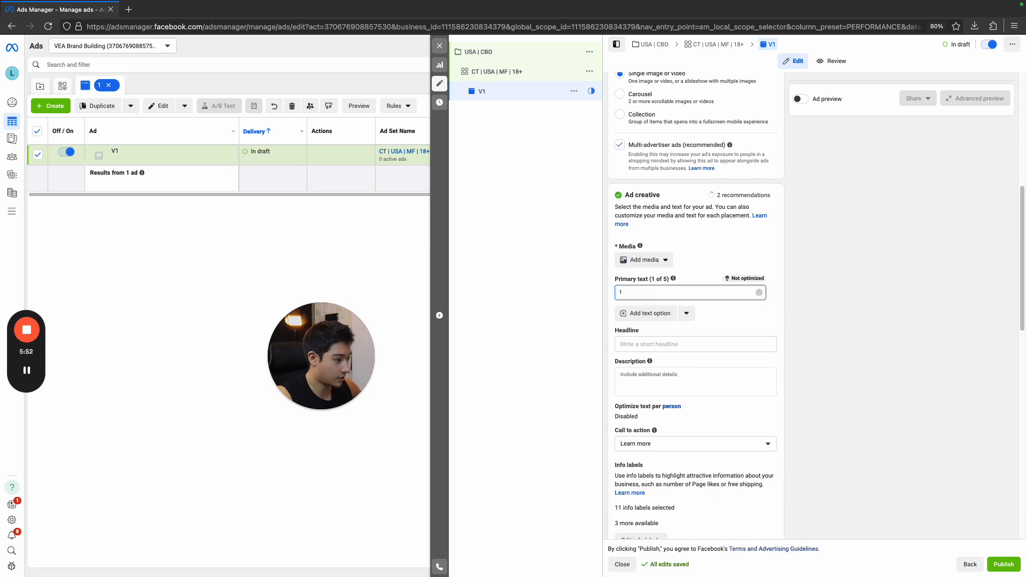
{"action": "left_click", "coordinate": [653, 344]}
{"action": "type", "text": "1"}
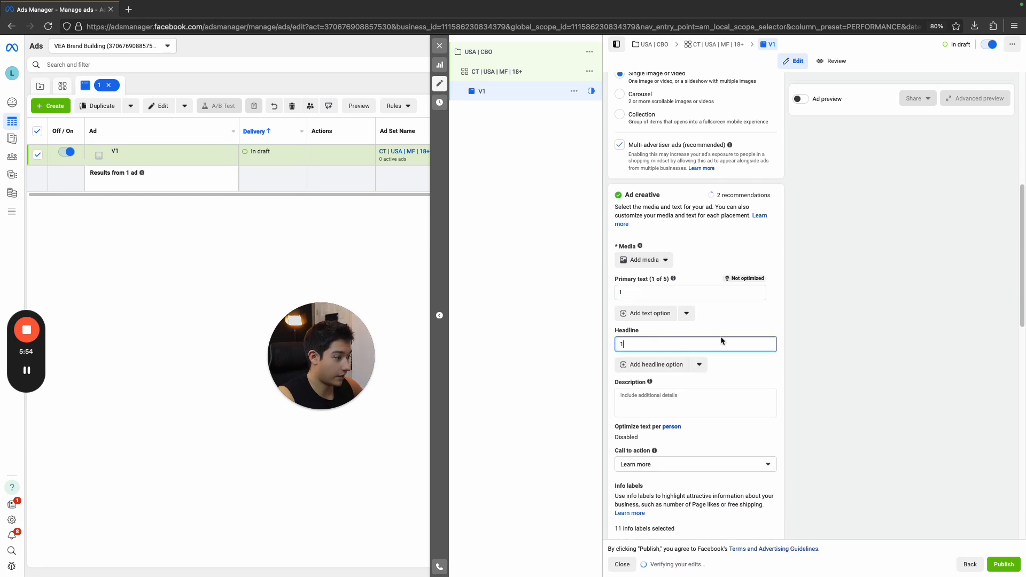
Set the V1 ad's call to action to Shop now.
{"action": "scroll", "coordinate": [722, 339], "scroll_direction": "down", "scroll_amount": 1}
{"action": "scroll", "coordinate": [721, 337], "scroll_direction": "down", "scroll_amount": 2}
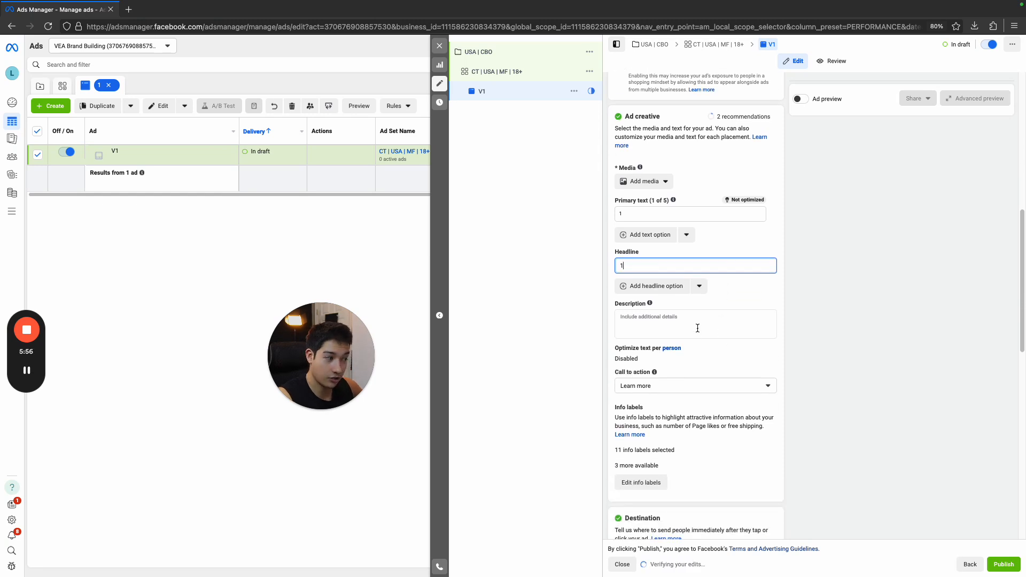
{"action": "left_click", "coordinate": [698, 327]}
{"action": "scroll", "coordinate": [698, 363], "scroll_direction": "down", "scroll_amount": 2}
{"action": "left_click", "coordinate": [686, 366]}
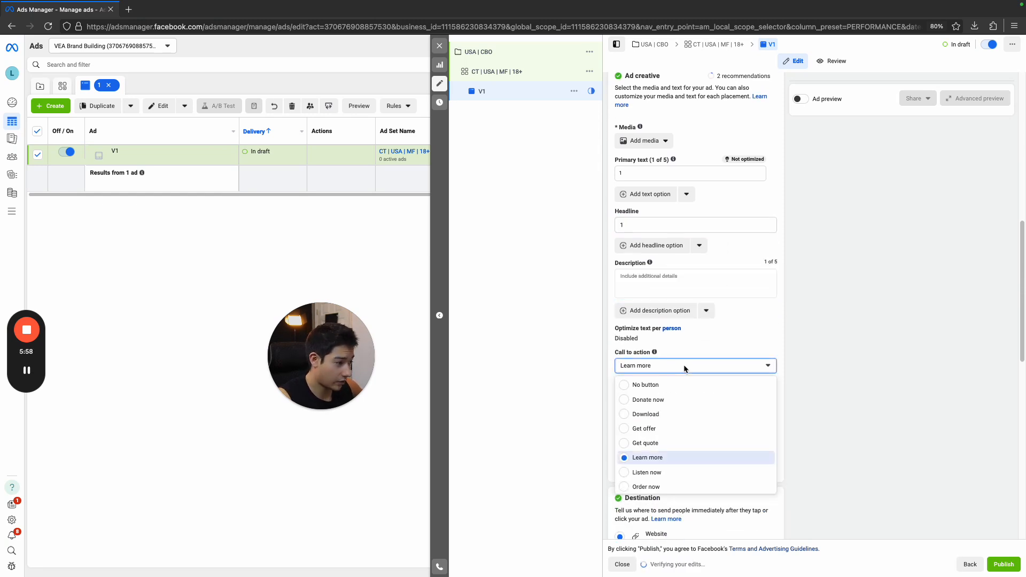
{"action": "scroll", "coordinate": [670, 434], "scroll_direction": "down", "scroll_amount": 4}
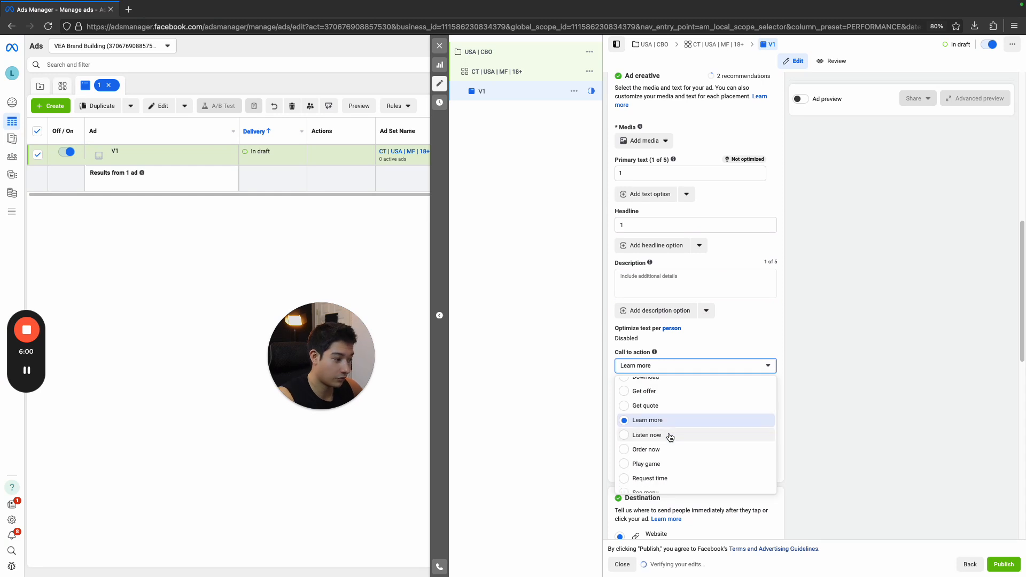
{"action": "scroll", "coordinate": [669, 433], "scroll_direction": "down", "scroll_amount": 2}
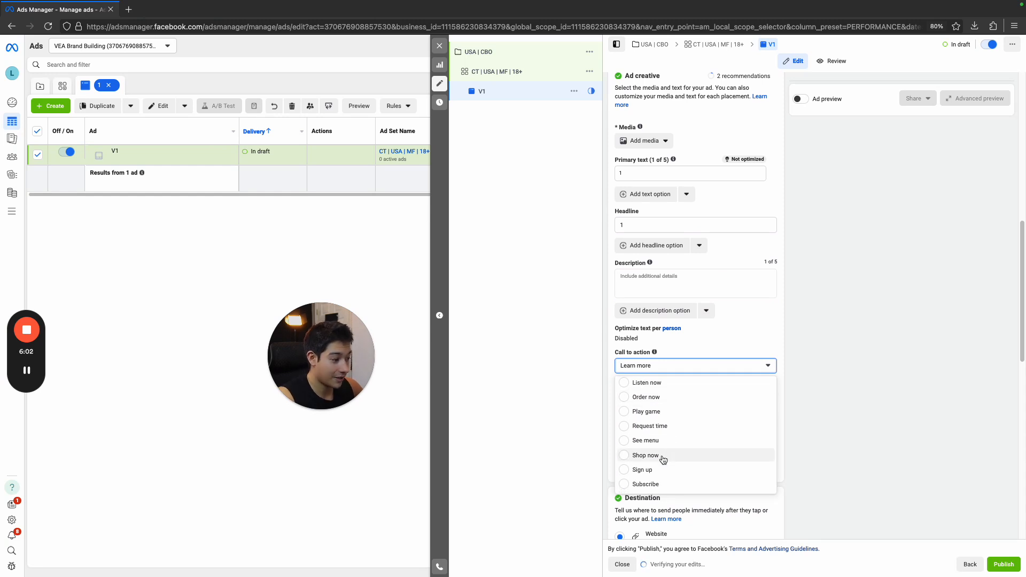
{"action": "left_click", "coordinate": [663, 459]}
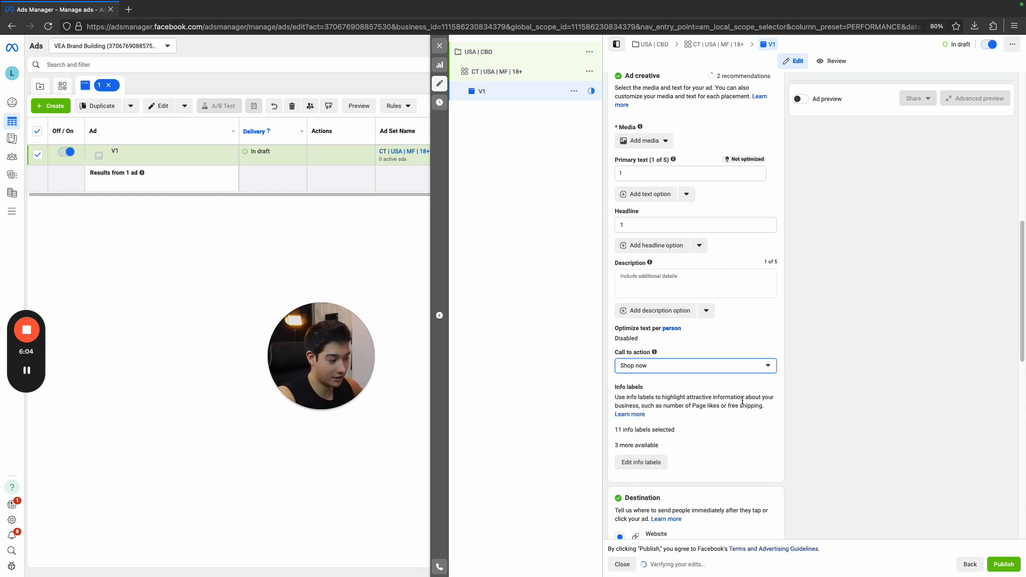
Review the V1 ad's destination, website URL, language and tracking settings.
{"action": "scroll", "coordinate": [742, 400], "scroll_direction": "down", "scroll_amount": 5}
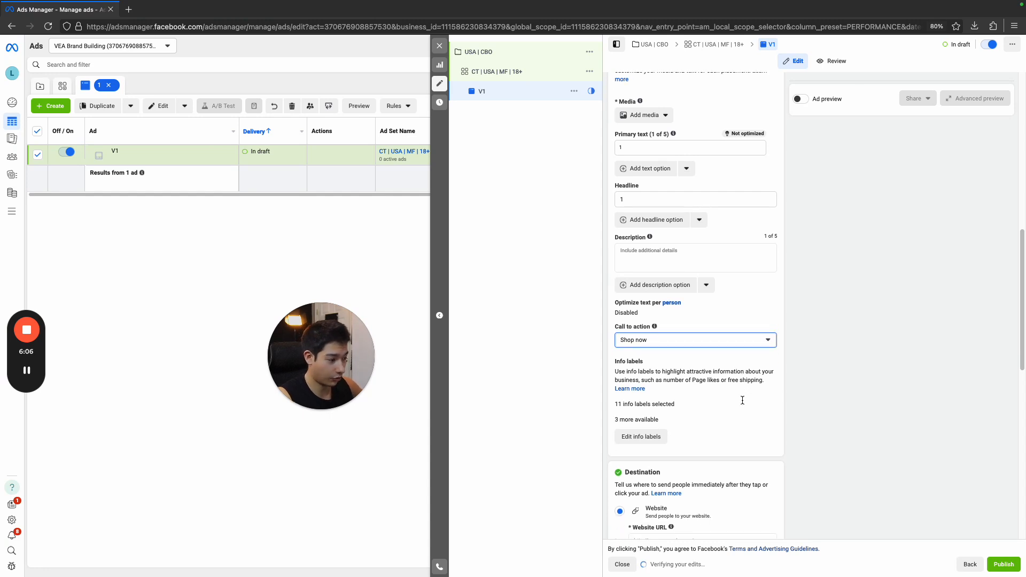
{"action": "scroll", "coordinate": [742, 401], "scroll_direction": "down", "scroll_amount": 1}
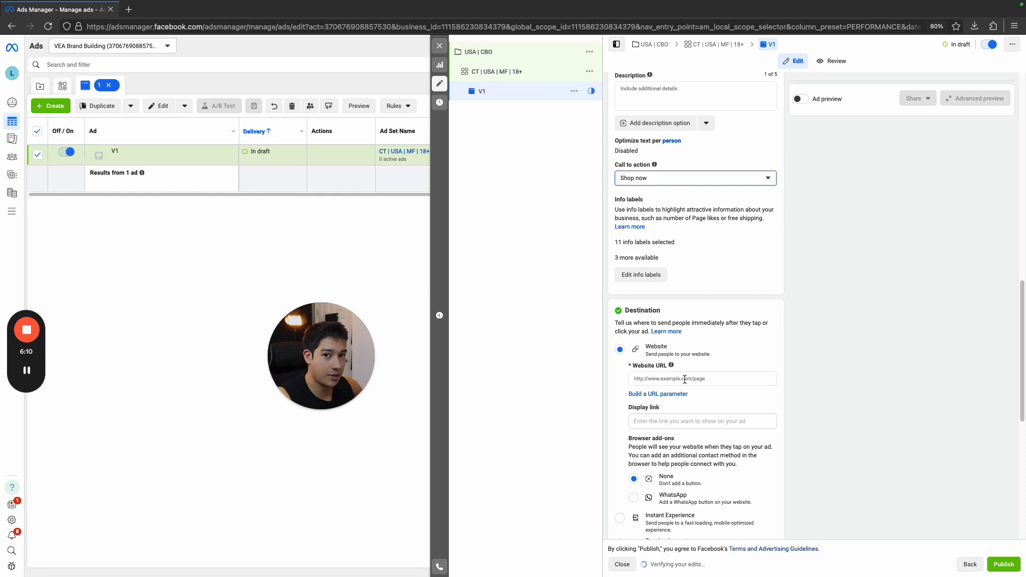
{"action": "scroll", "coordinate": [685, 381], "scroll_direction": "down", "scroll_amount": 1}
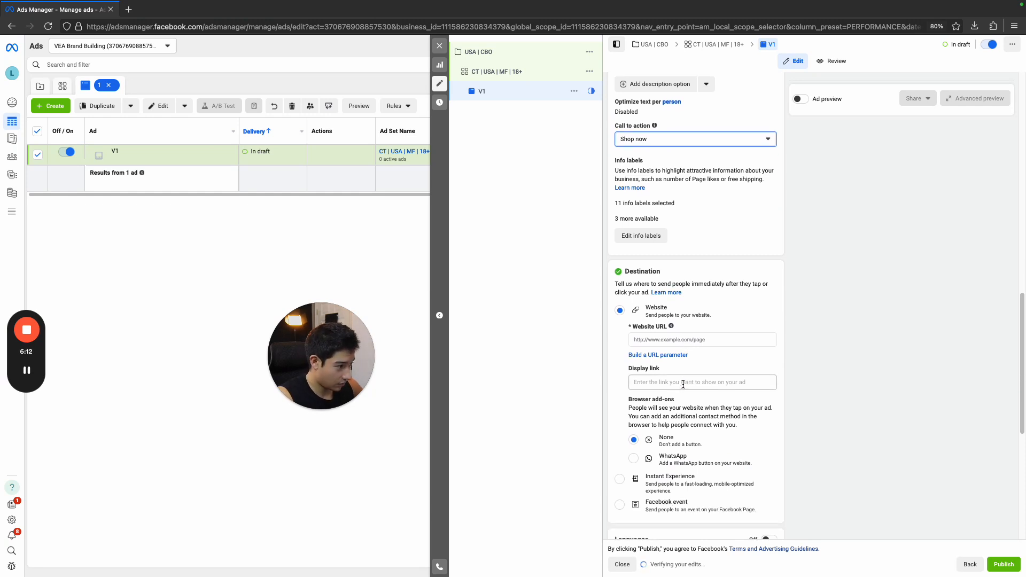
{"action": "scroll", "coordinate": [682, 390], "scroll_direction": "down", "scroll_amount": 5}
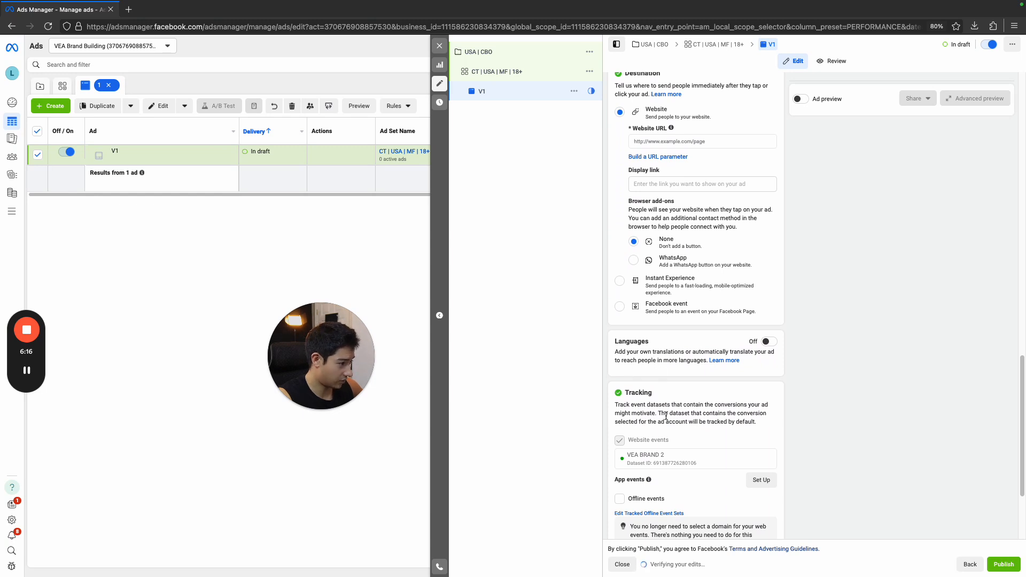
{"action": "scroll", "coordinate": [666, 416], "scroll_direction": "down", "scroll_amount": 3}
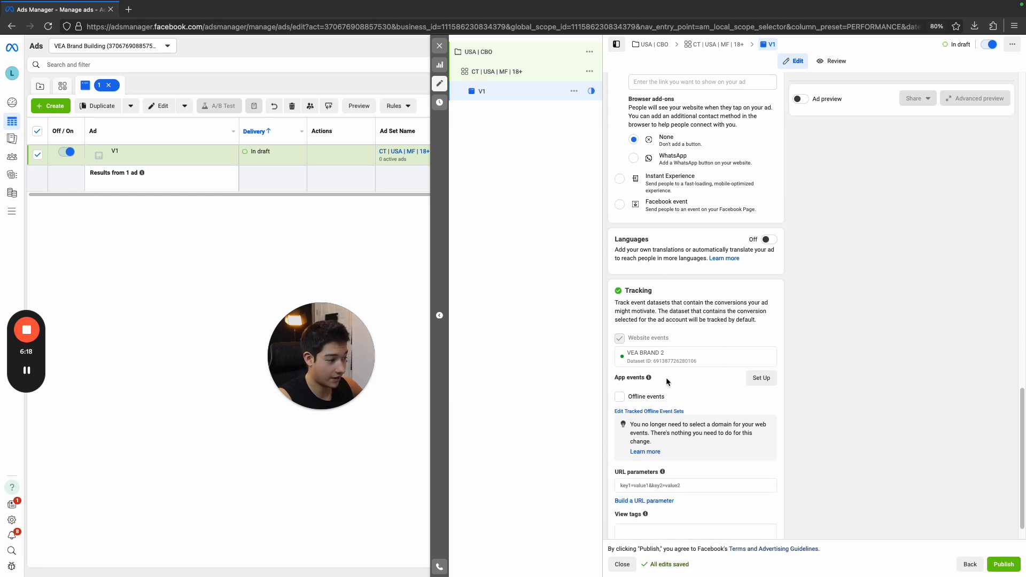
{"action": "scroll", "coordinate": [675, 376], "scroll_direction": "down", "scroll_amount": 1}
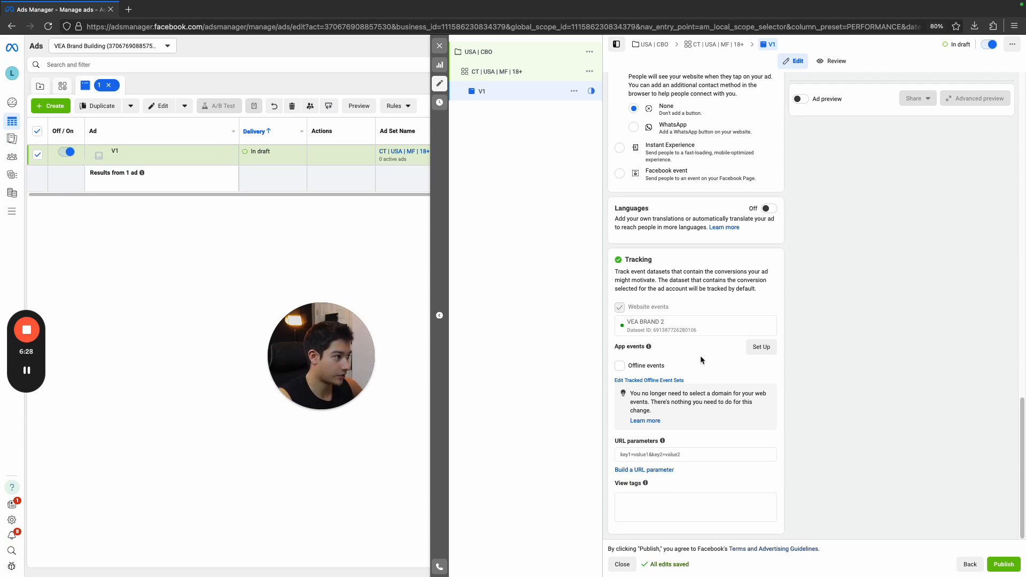
{"action": "scroll", "coordinate": [701, 355], "scroll_direction": "up", "scroll_amount": 20}
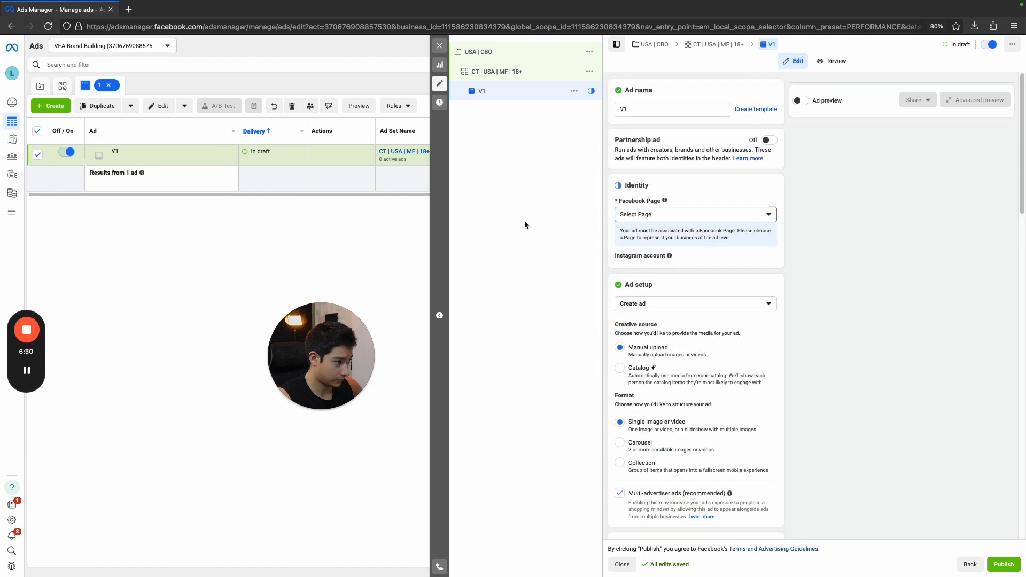
Close the ad editor and look through the draft at campaign, ad set and ad level.
{"action": "left_click", "coordinate": [439, 46]}
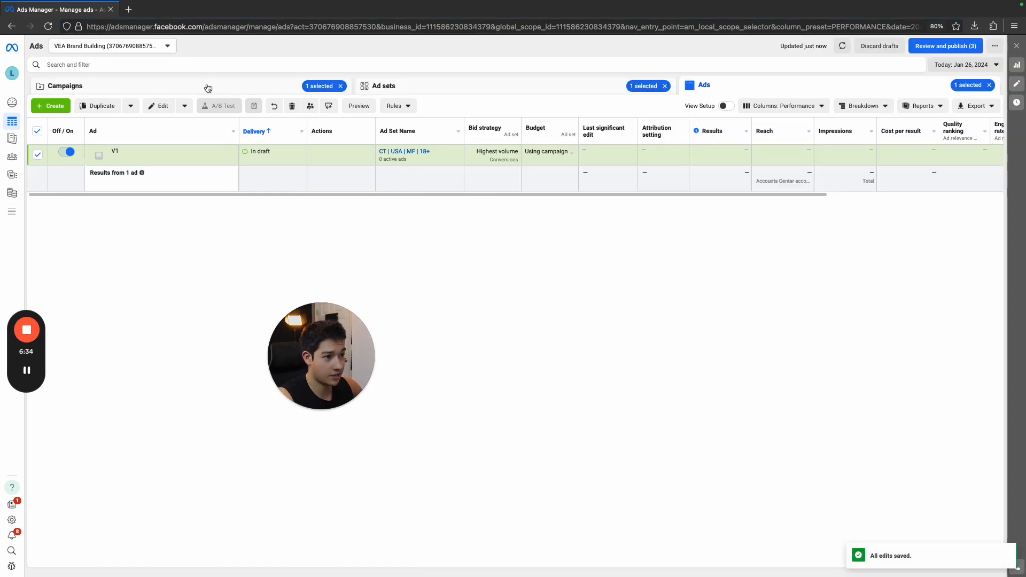
{"action": "left_click", "coordinate": [208, 88]}
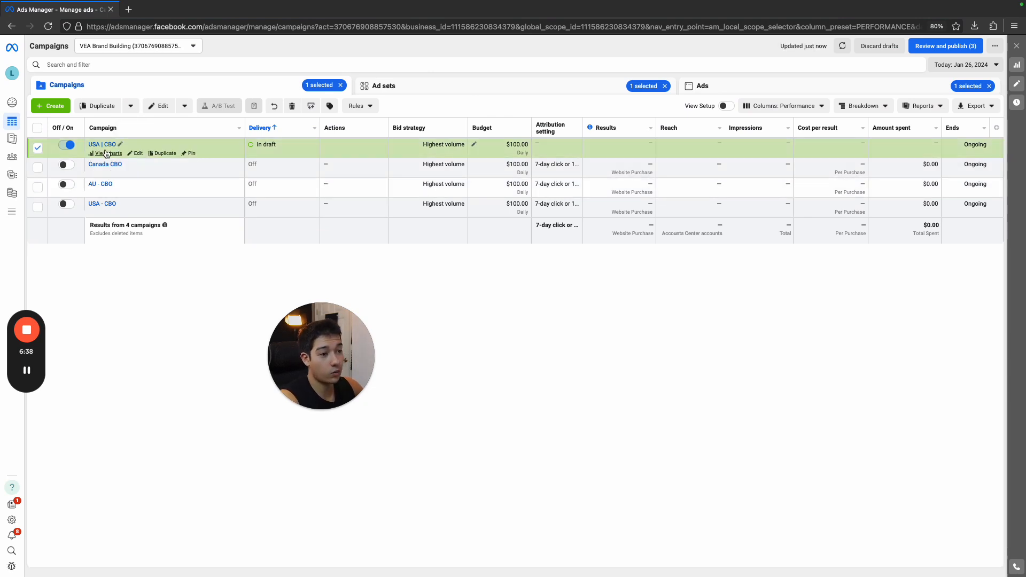
{"action": "left_click", "coordinate": [387, 85]}
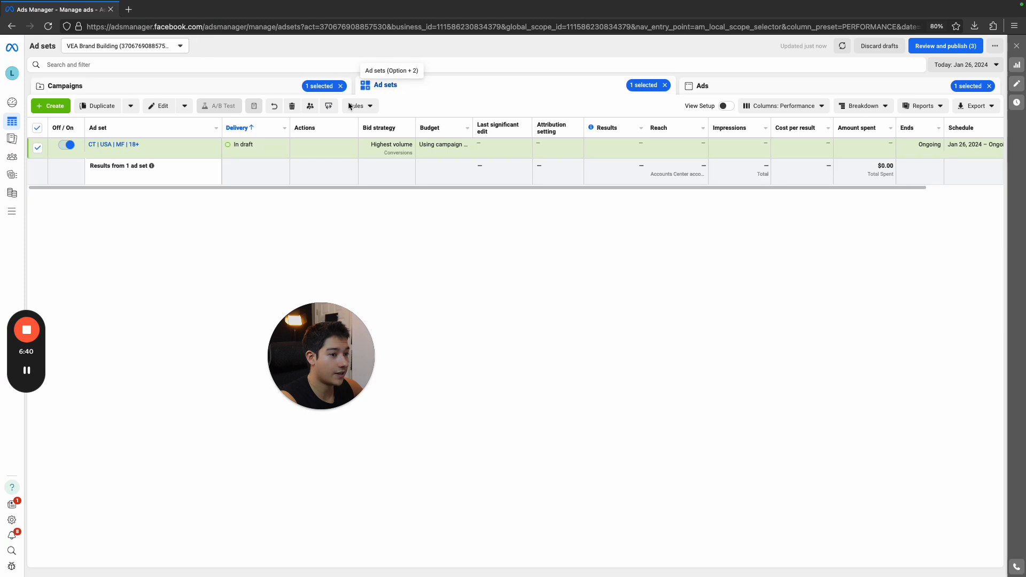
{"action": "left_click", "coordinate": [703, 86]}
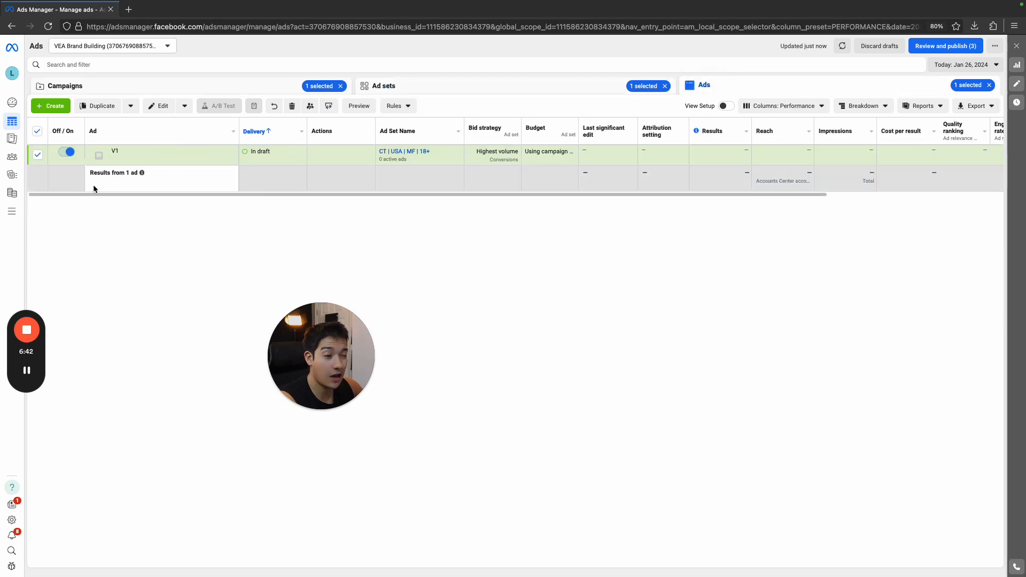
Duplicate the V1 ad within its original campaign, making 4 copies.
{"action": "mouse_move", "coordinate": [162, 149]}
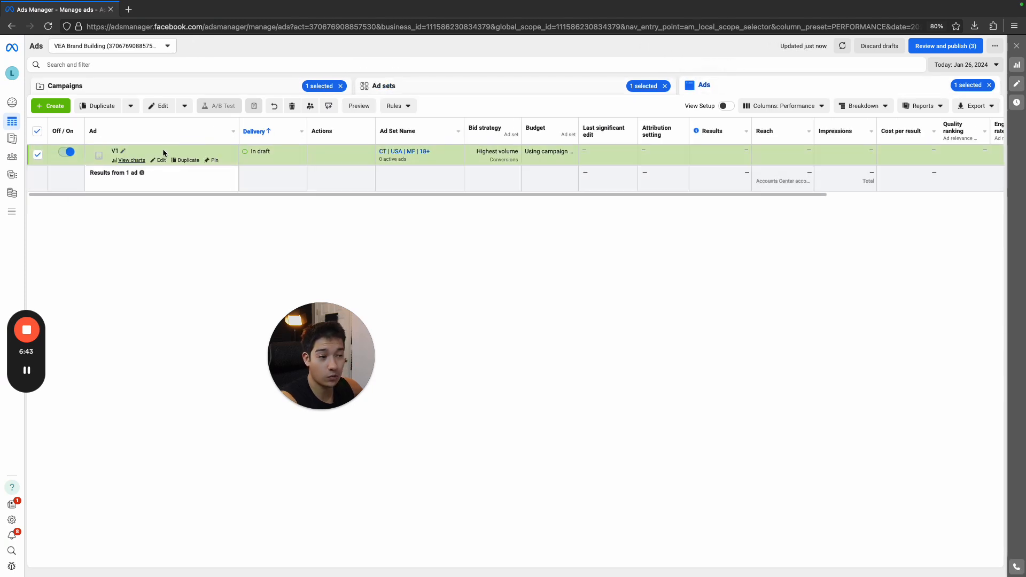
{"action": "left_click", "coordinate": [188, 160]}
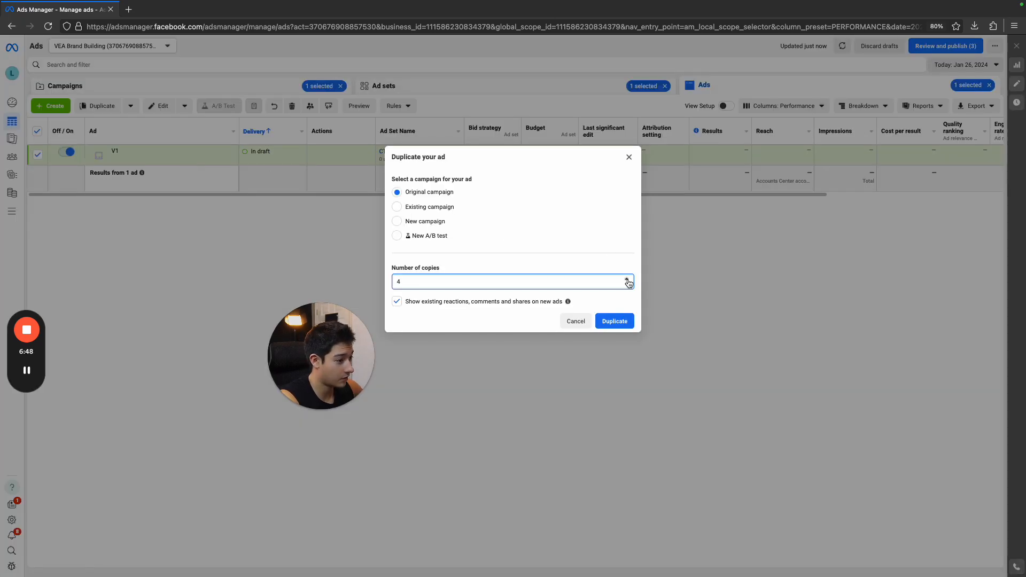
{"action": "left_click", "coordinate": [616, 321]}
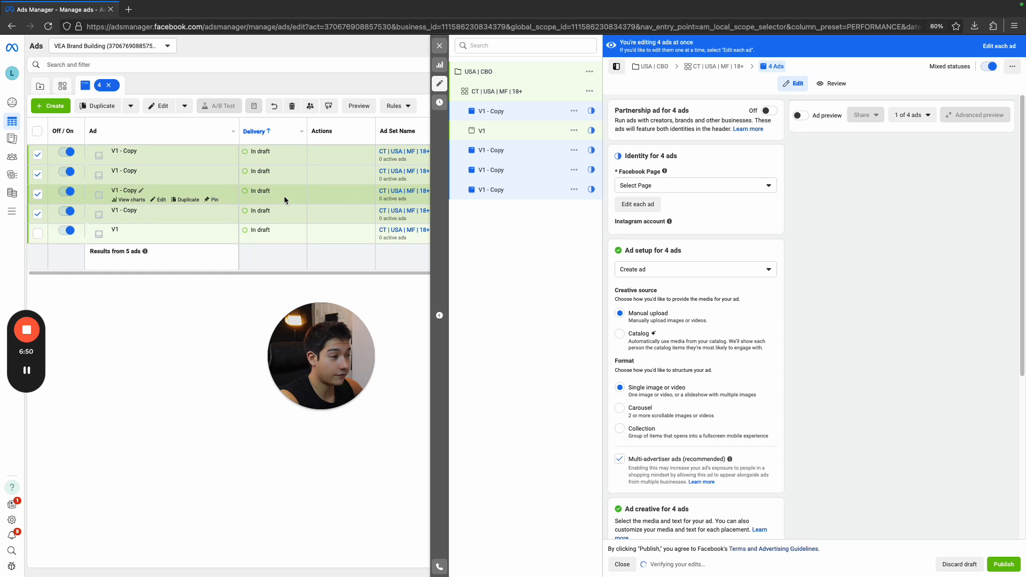
Rename the first listed copy of the V1 ad as V2 and the second listed copy as V3.
{"action": "left_click", "coordinate": [513, 112]}
{"action": "triple_click", "coordinate": [650, 106]}
{"action": "type", "text": "V2"}
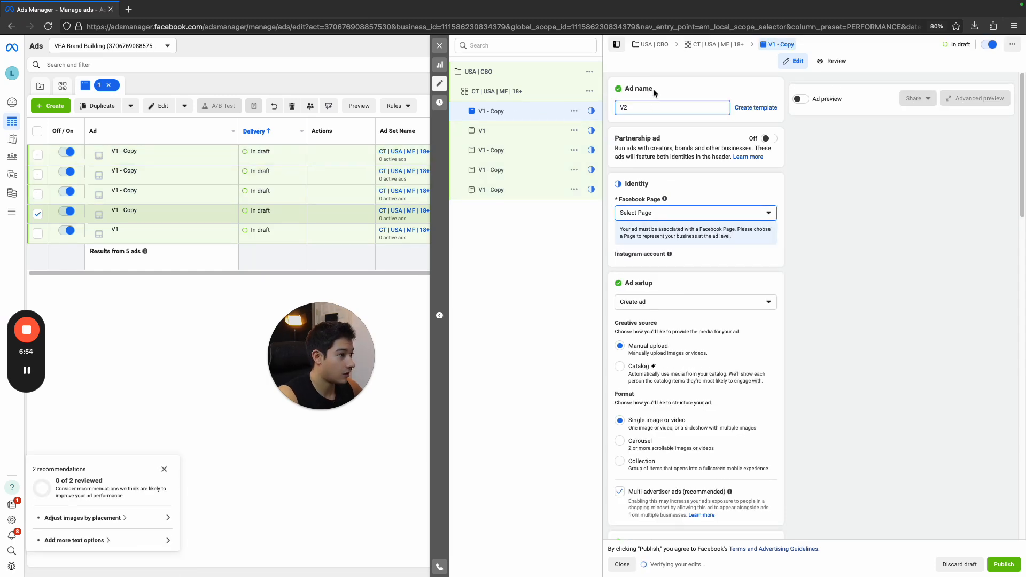
{"action": "left_click", "coordinate": [527, 156]}
{"action": "double_click", "coordinate": [642, 106]}
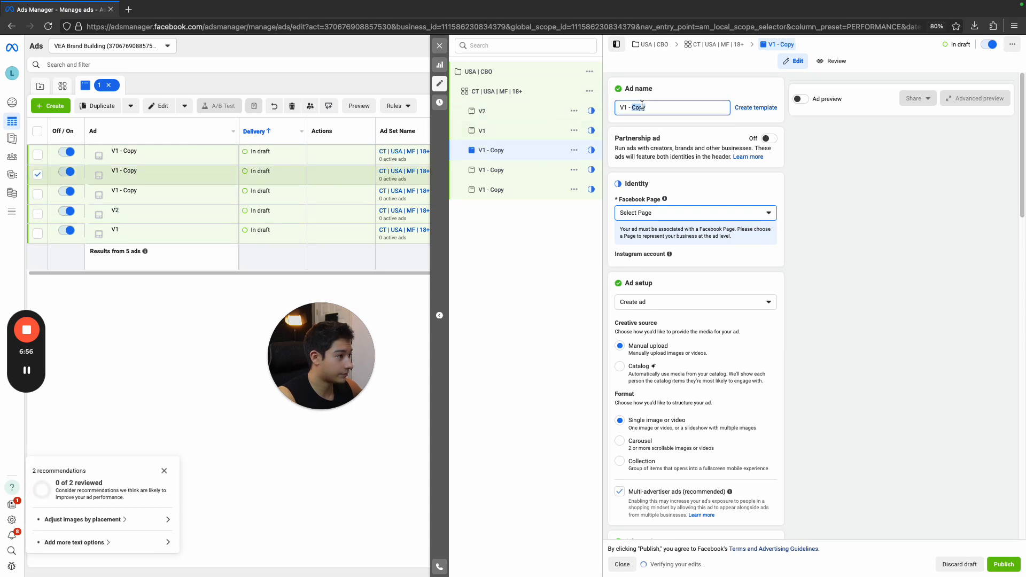
{"action": "triple_click", "coordinate": [642, 107]}
{"action": "type", "text": "V3"}
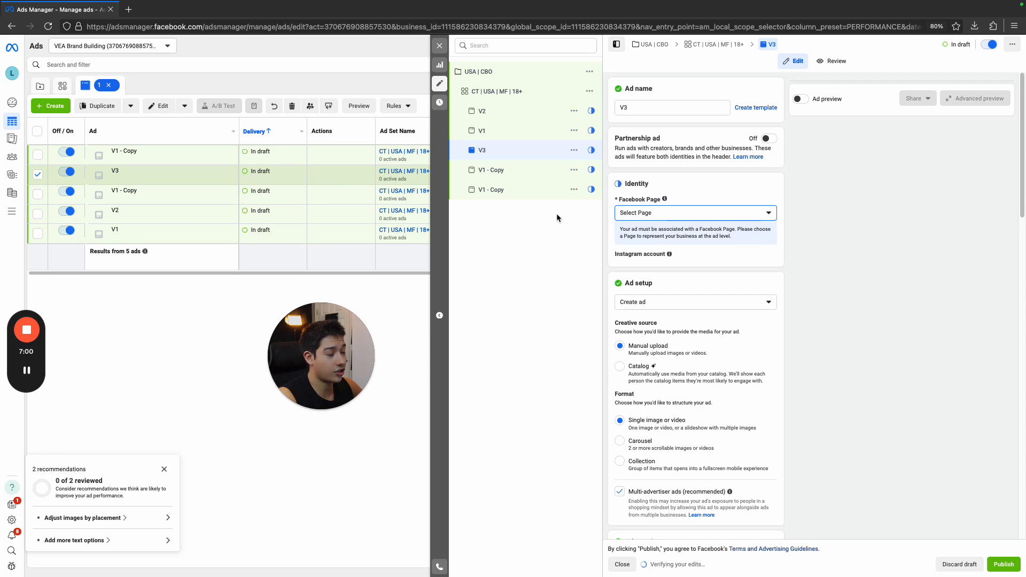
Review the V3 ad's setup, media, text and call to action settings, and close the editor.
{"action": "scroll", "coordinate": [656, 282], "scroll_direction": "down", "scroll_amount": 5}
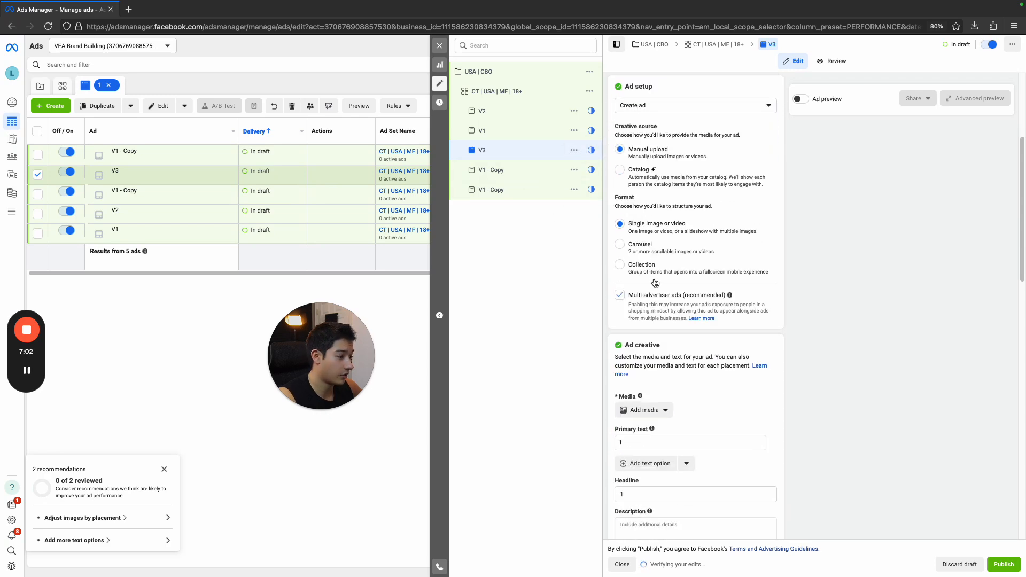
{"action": "scroll", "coordinate": [655, 282], "scroll_direction": "down", "scroll_amount": 4}
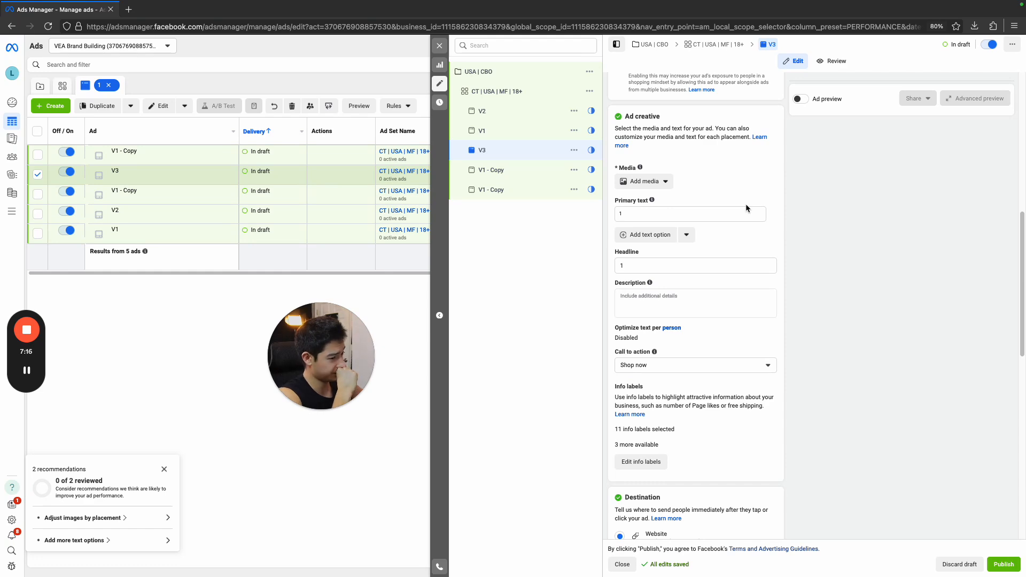
{"action": "scroll", "coordinate": [746, 204], "scroll_direction": "down", "scroll_amount": 2}
{"action": "scroll", "coordinate": [746, 204], "scroll_direction": "up", "scroll_amount": 8}
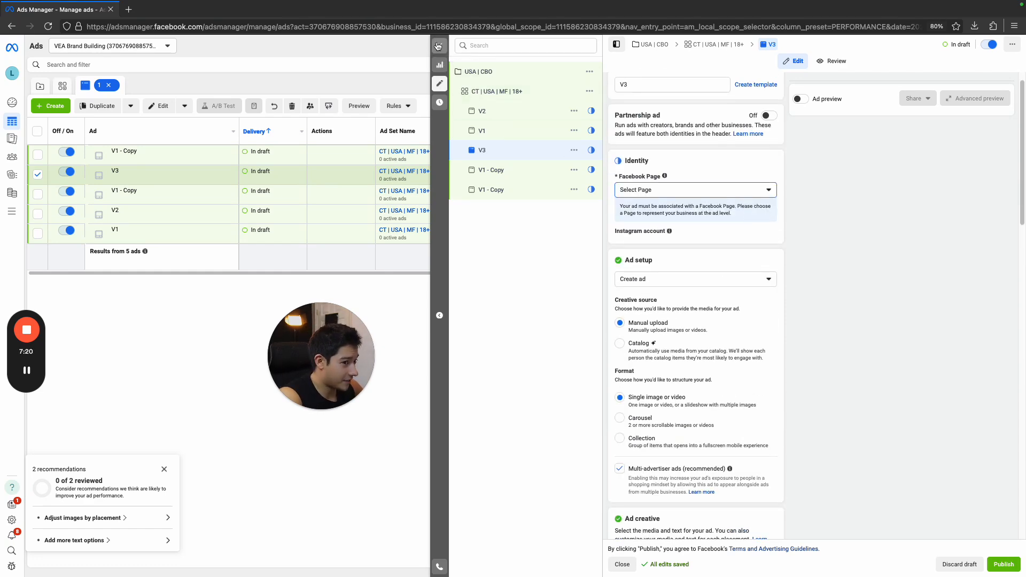
{"action": "left_click", "coordinate": [439, 46]}
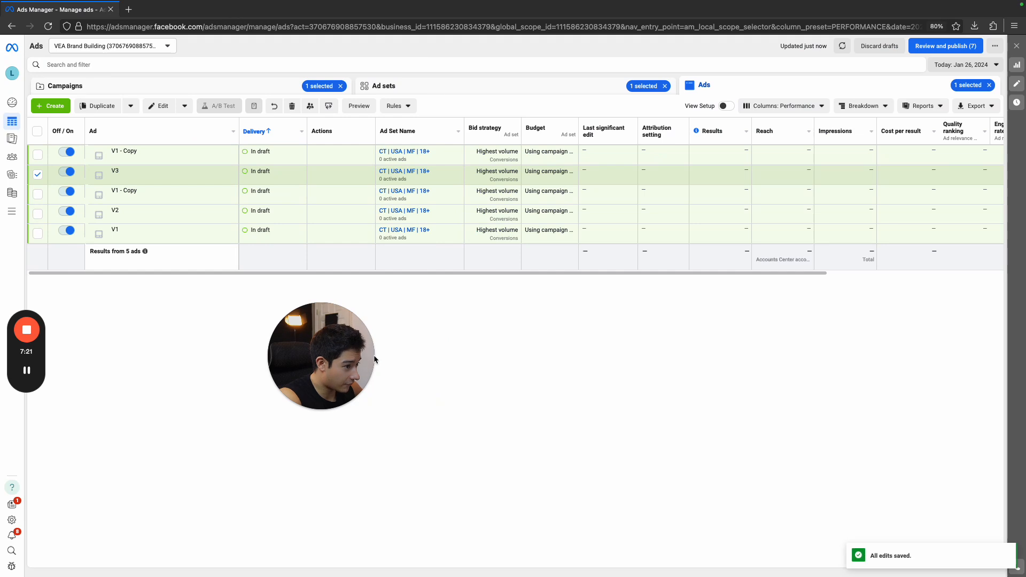
Clear the selections of the V3 ad and the CT | USA | MF | 18+ ad set.
{"action": "left_click", "coordinate": [37, 174]}
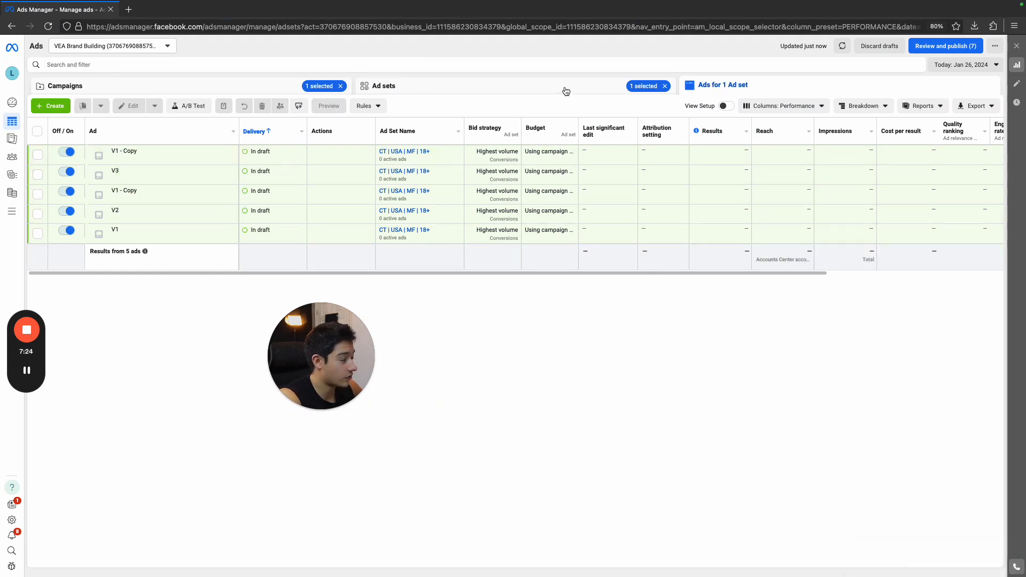
{"action": "left_click", "coordinate": [564, 90]}
{"action": "left_click", "coordinate": [665, 86]}
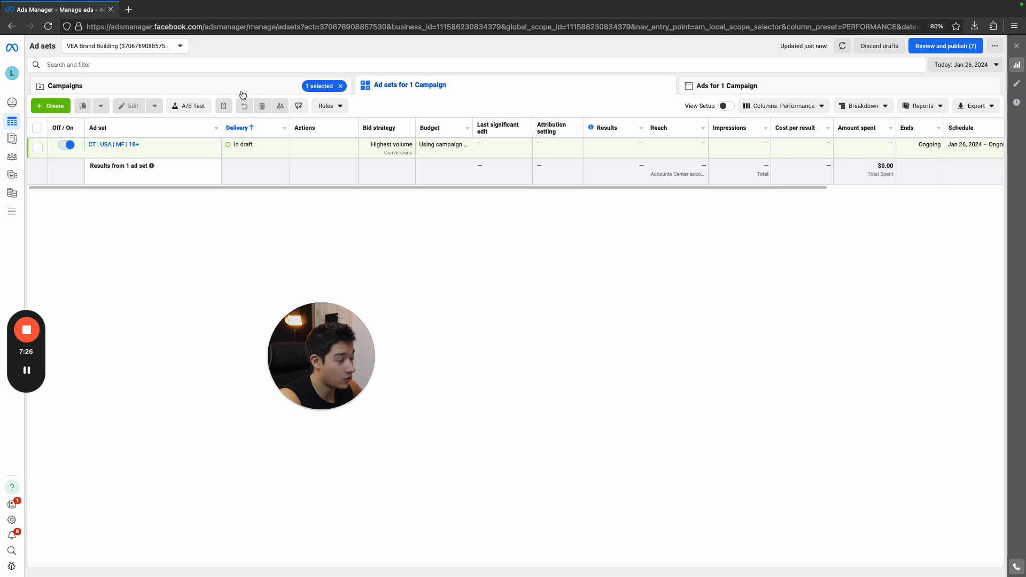
Return to the campaign list and discard all drafts, including the USA | CBO campaign.
{"action": "left_click", "coordinate": [243, 88]}
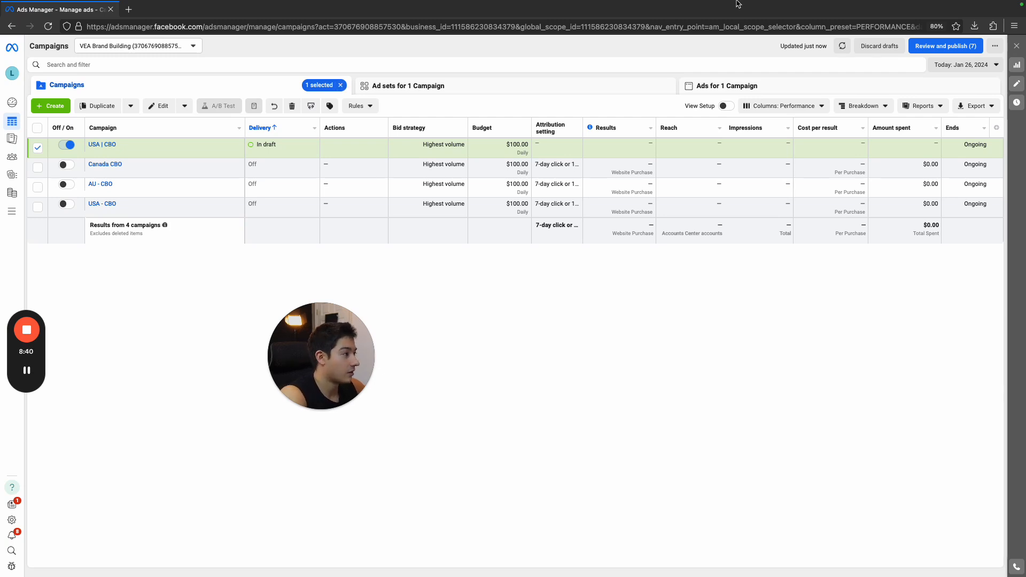
{"action": "left_click", "coordinate": [880, 46]}
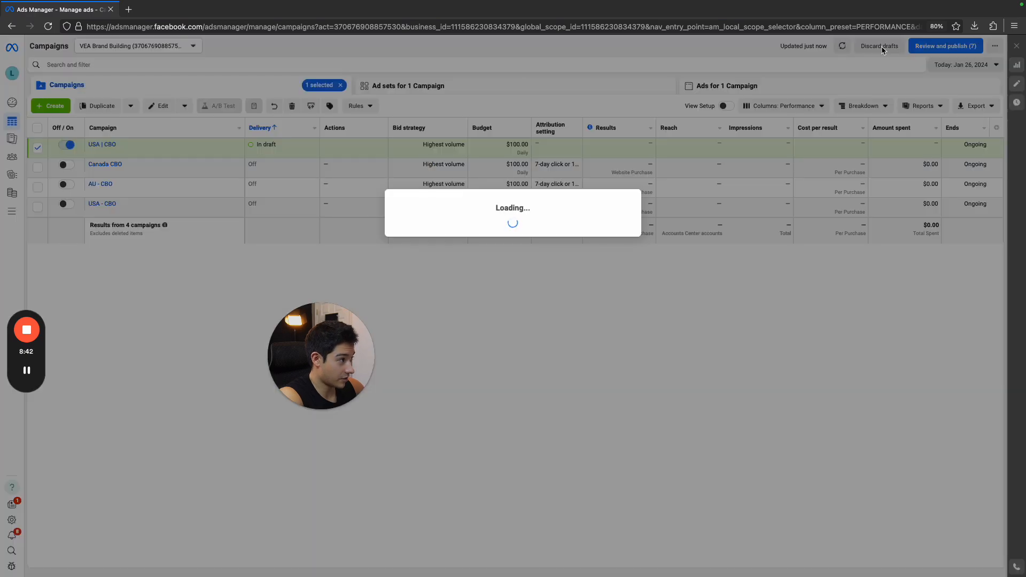
{"action": "left_click", "coordinate": [584, 233]}
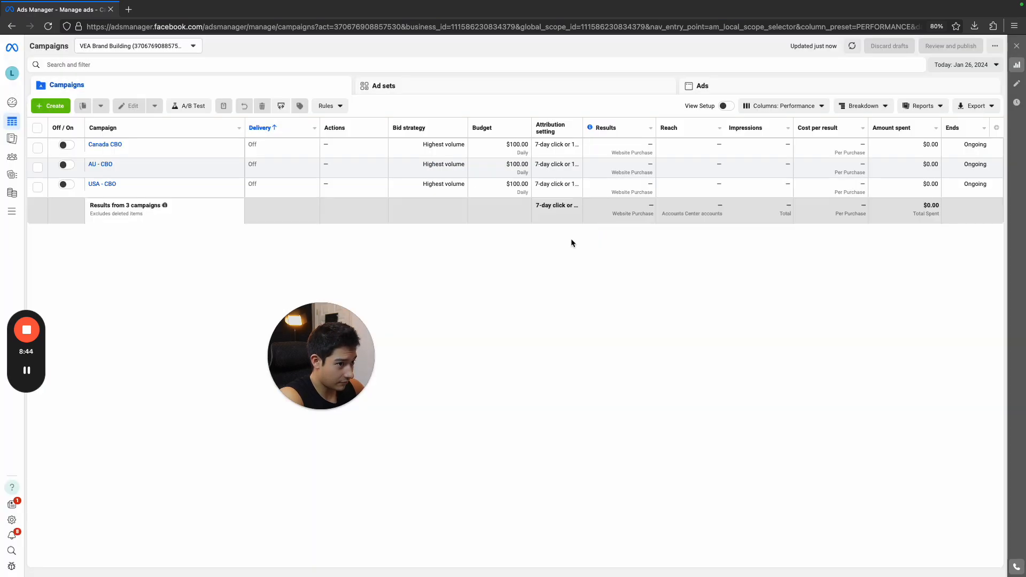